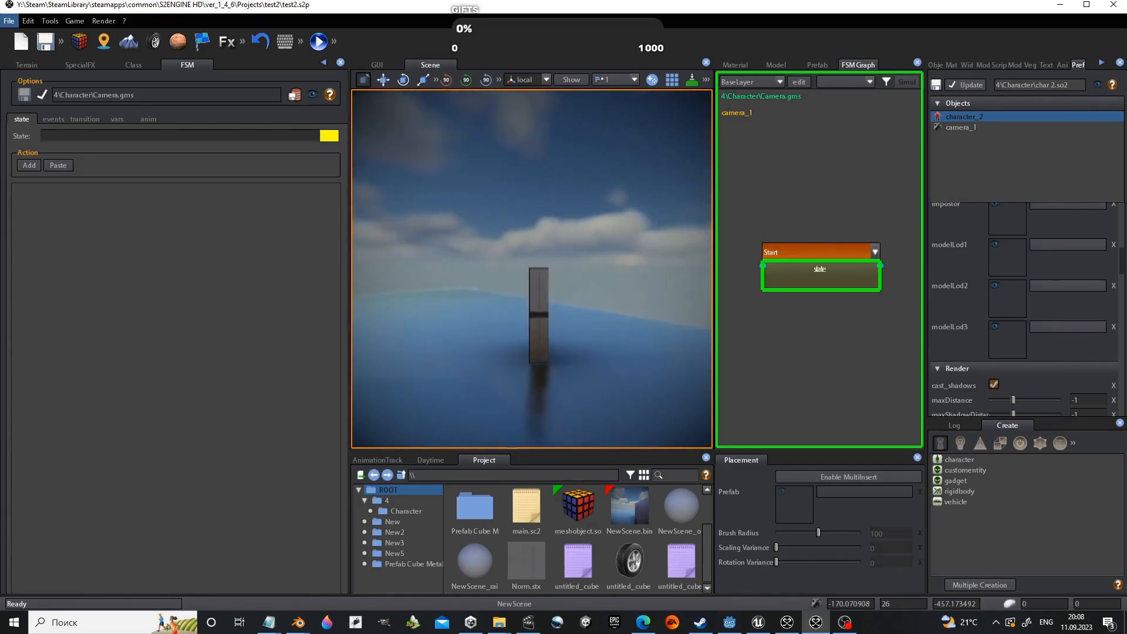
- Stop the running scene and delete the camera_1 object near character_2
key("Escape")
right_click_drag(562, 337, 809, 358)
scroll(706, 350, "down", 5)
right_click_drag(538, 301, 495, 342)
scroll(495, 341, "up", 4)
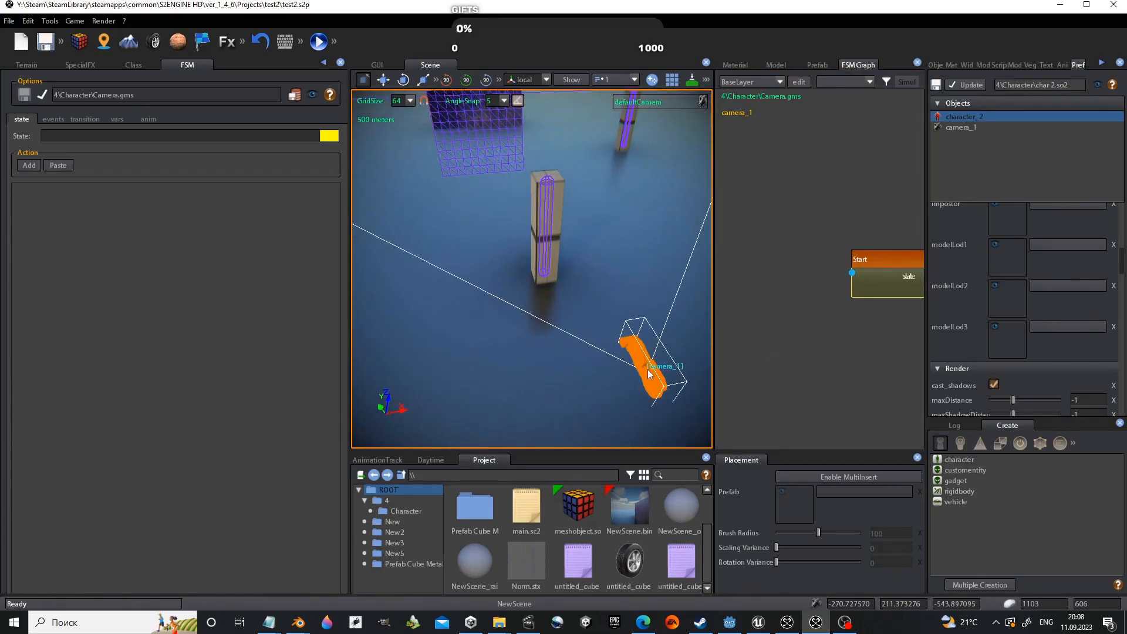
key("Delete")
- Run the scene, test moving the character in all directions, and stop the run
left_click(319, 42)
key("w")
key("d")
key("s")
key("a")
key("d")
key("s")
key("a")
key("w")
key("s")
key("a")
key("Escape")
- Place a new camera object on the ground beside character_2
right_click_drag(565, 312, 550, 290)
left_click(531, 212)
left_click(557, 289)
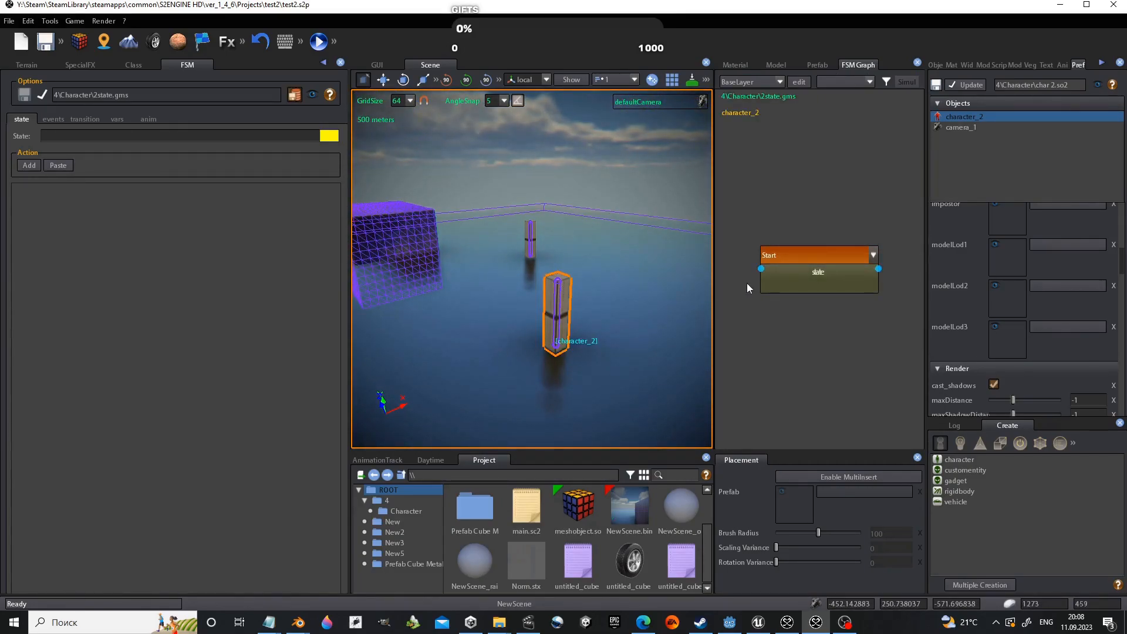
right_click_drag(393, 396, 538, 362)
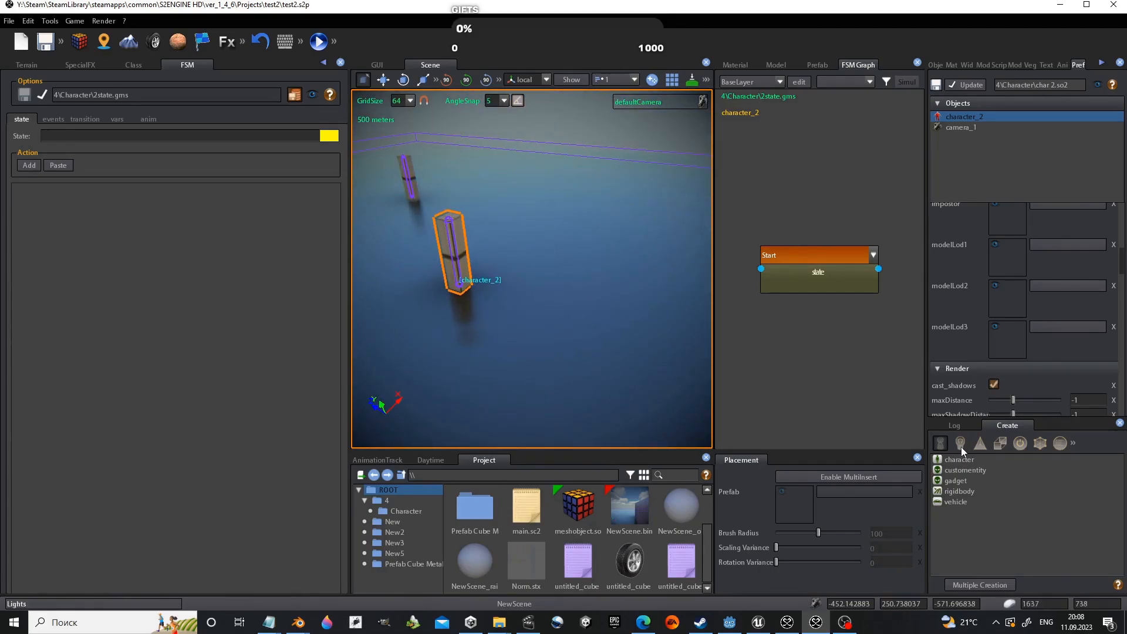
left_click(1059, 443)
left_click(965, 501)
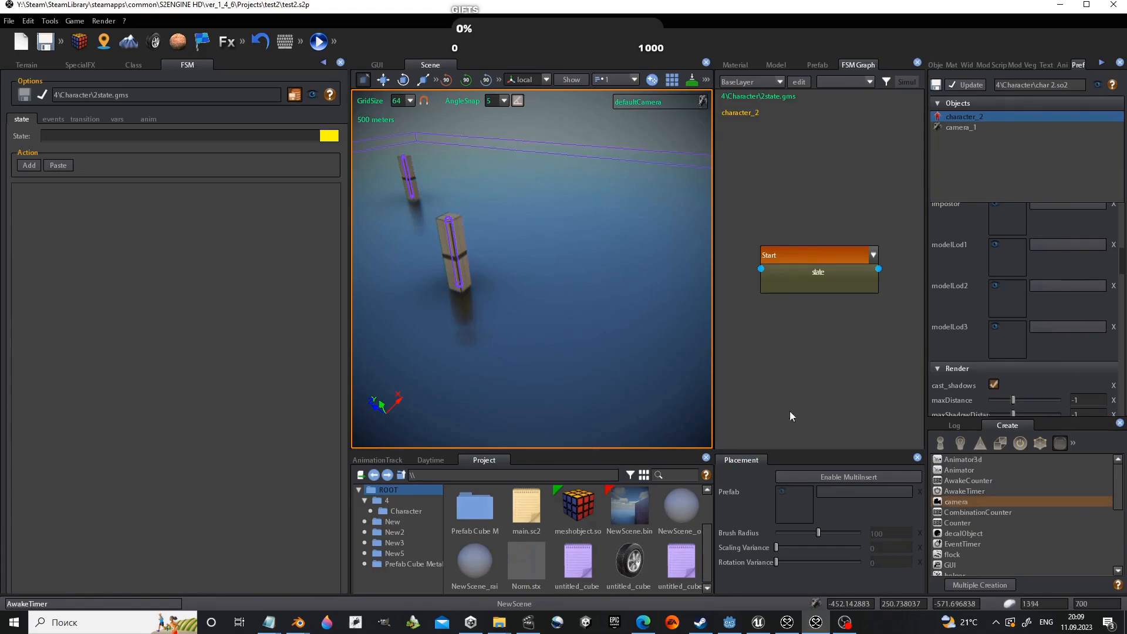
left_click(560, 330)
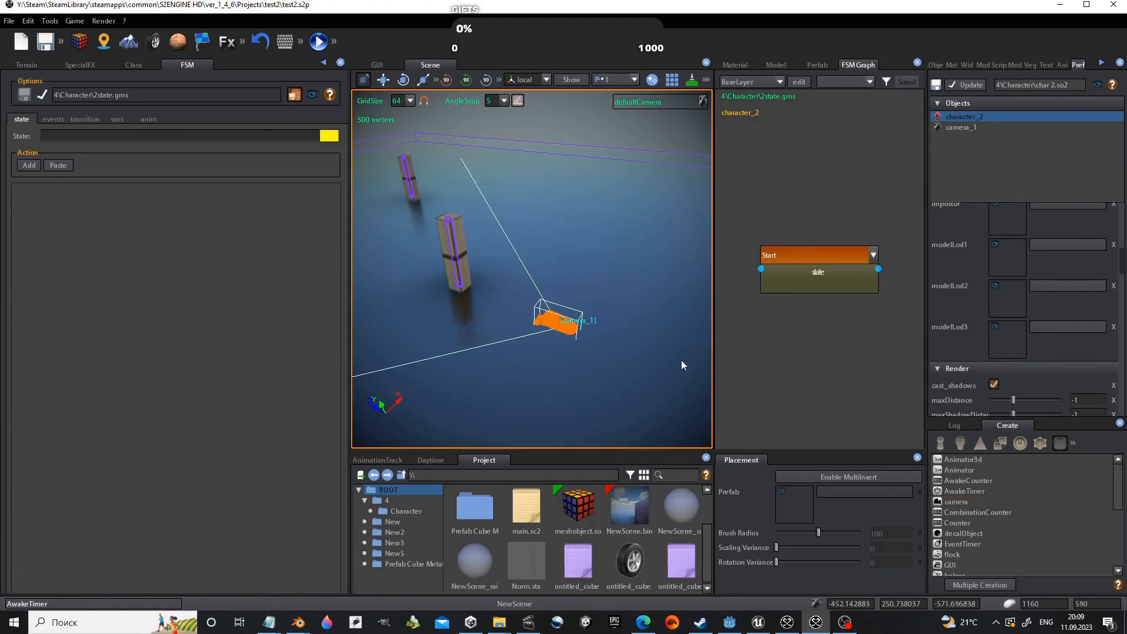
- Widen the scene viewport and open Camera.gms from the 4\Character project folder
left_click_drag(347, 388, 131, 400)
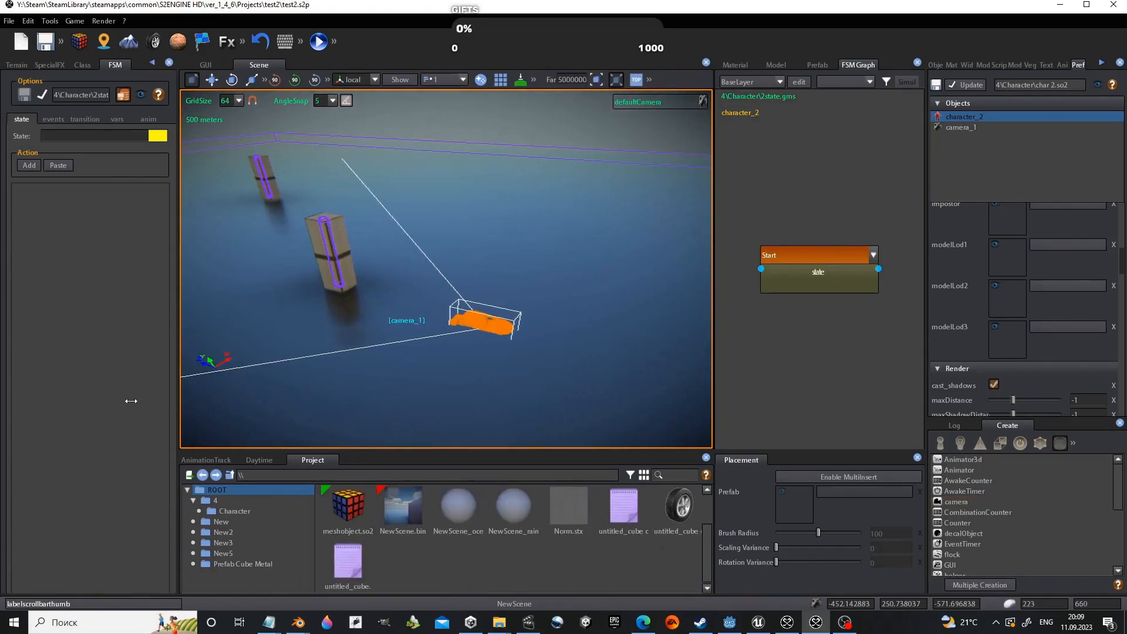
scroll(480, 359, "down", 3)
scroll(477, 359, "up", 3)
left_click(234, 511)
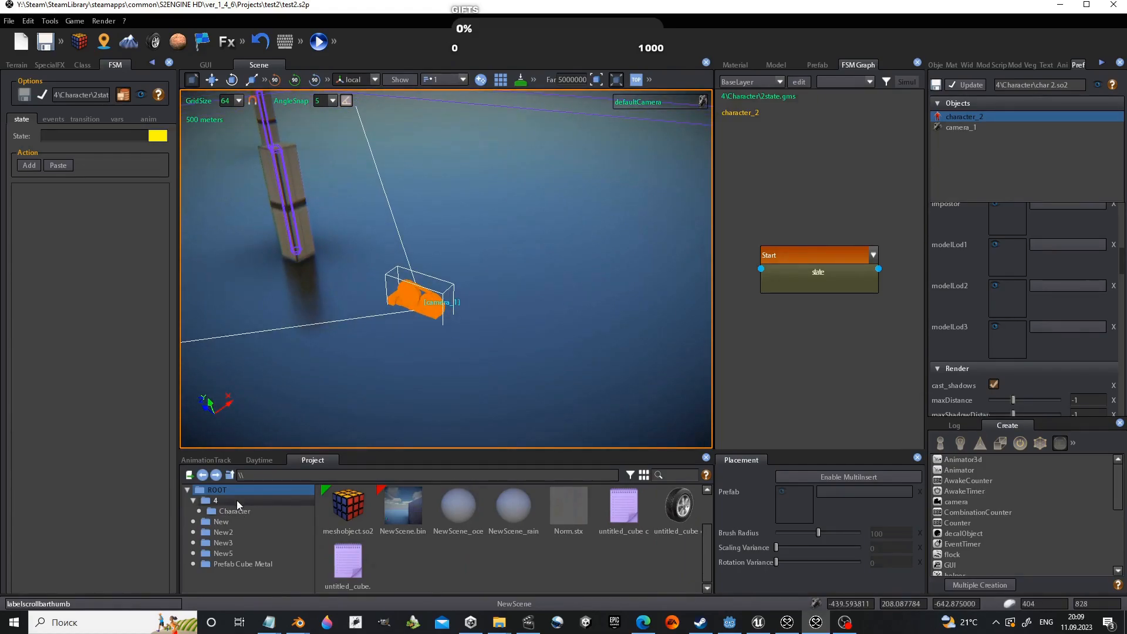
double_click(396, 535)
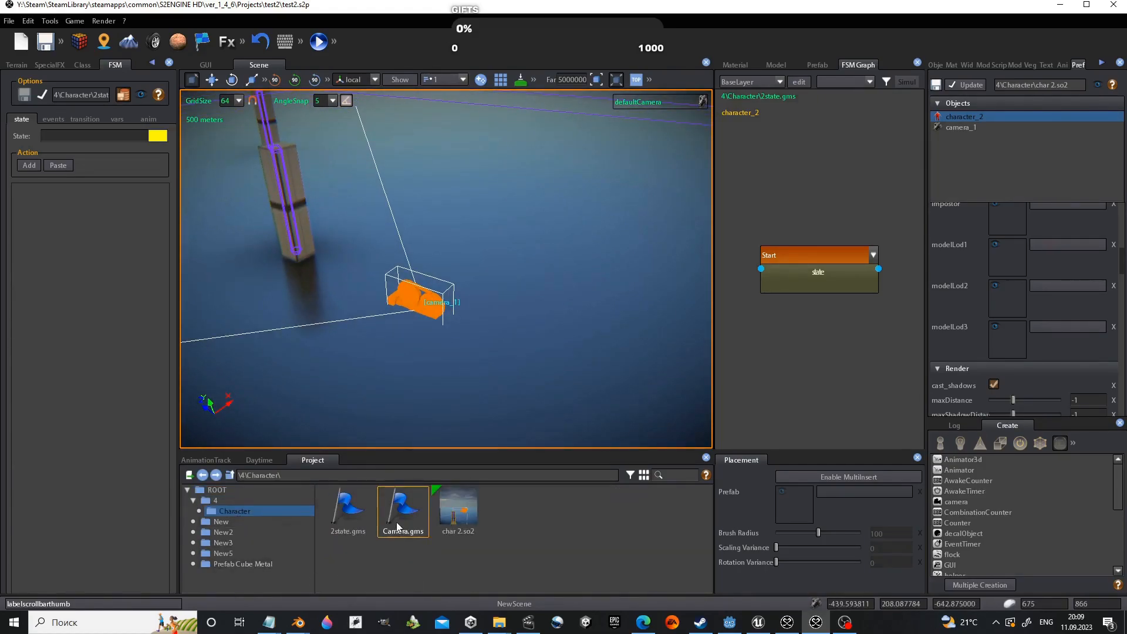
- Create a new game machine file named NewCamera in the 4\Character folder
right_click(505, 529)
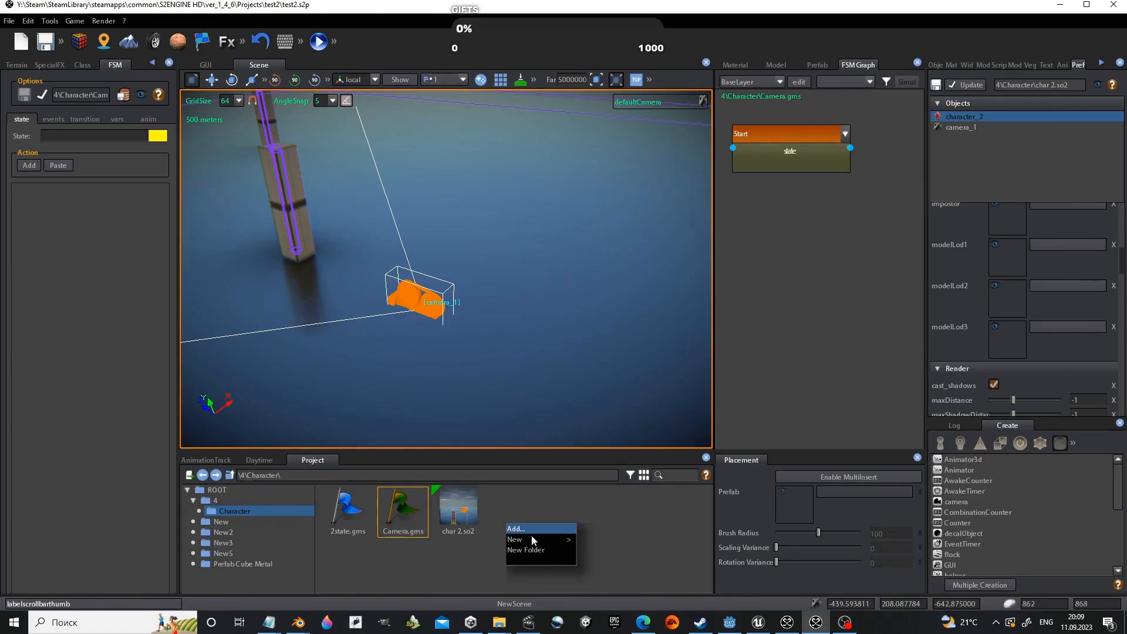
mouse_move(533, 539)
left_click(607, 487)
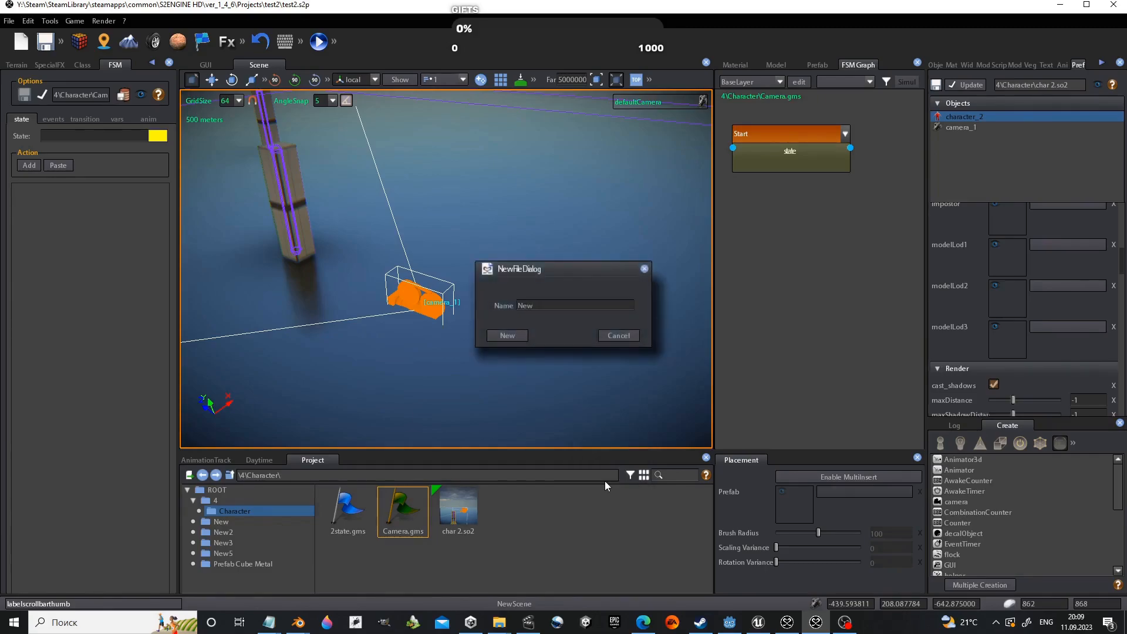
left_click(552, 305)
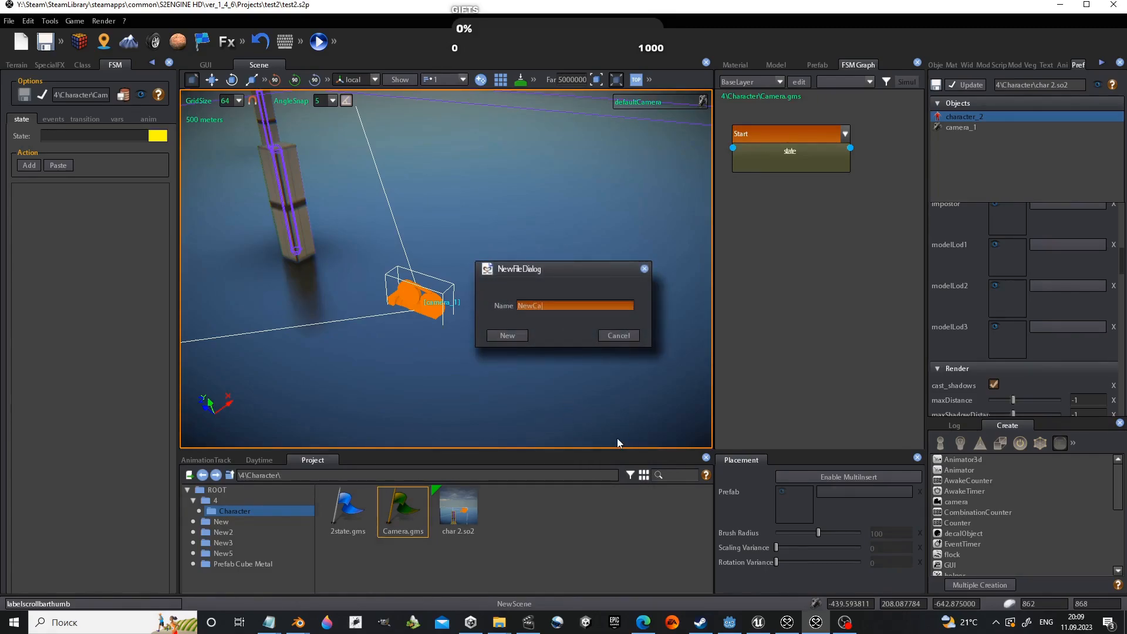
left_click(505, 335)
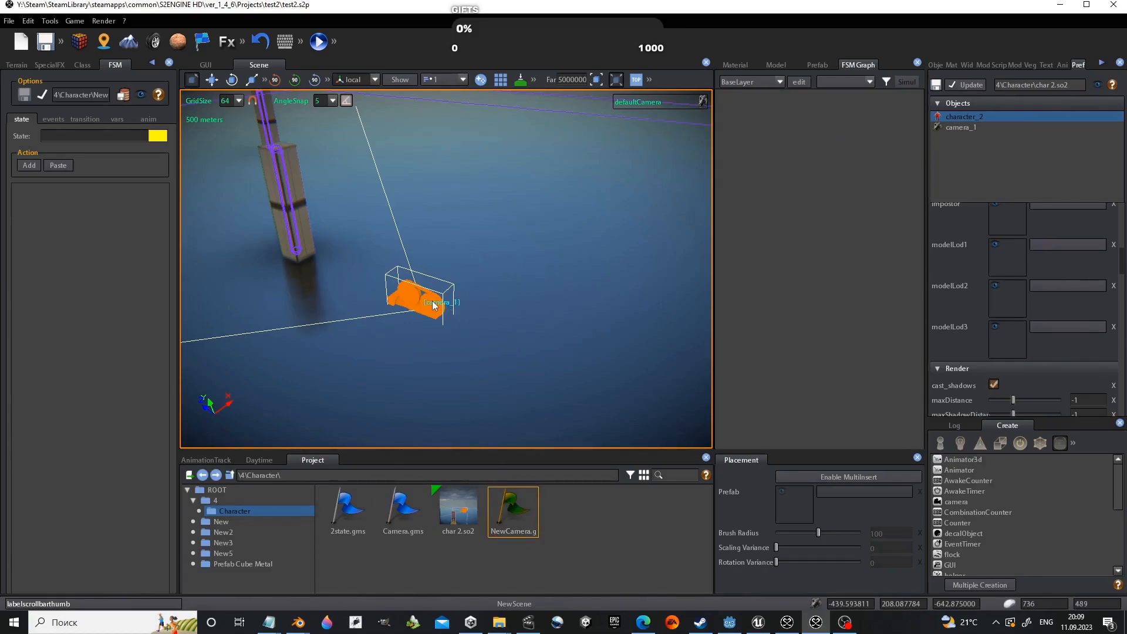
- Assign NewCamera.gms to the GameMachines property in the new camera's Behavior settings
left_click(83, 64)
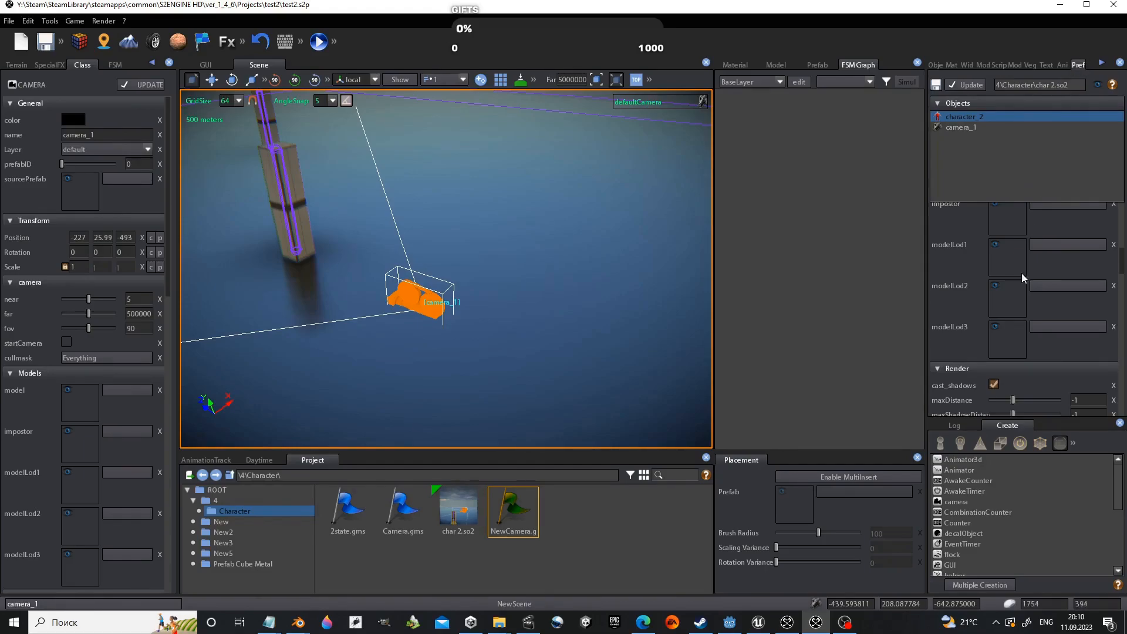
left_click(973, 128)
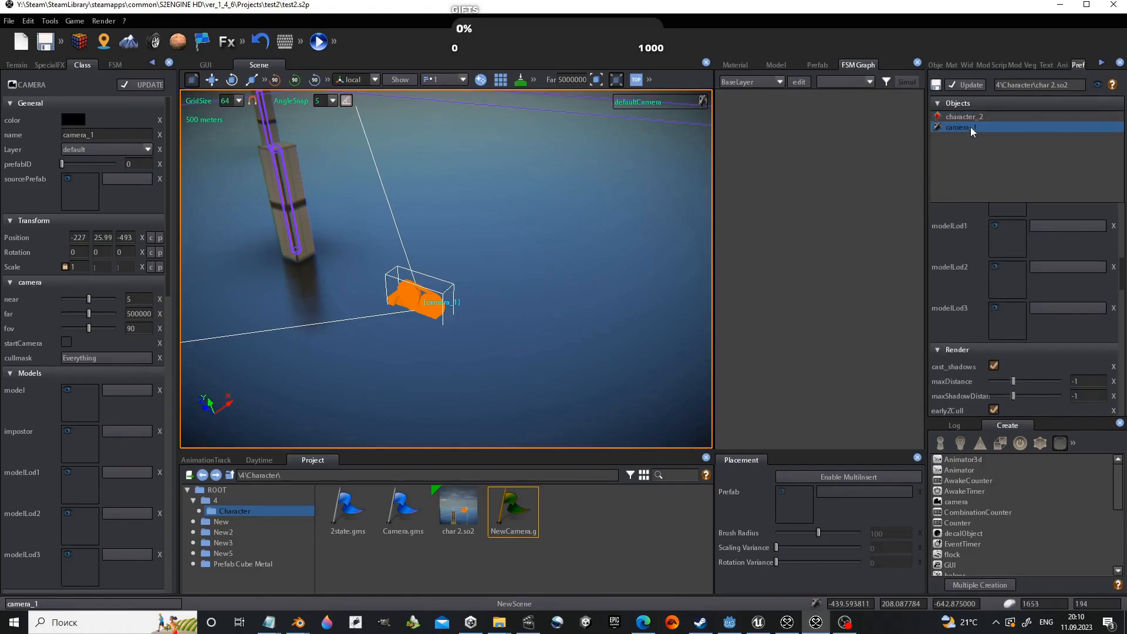
scroll(994, 289, "down", 4)
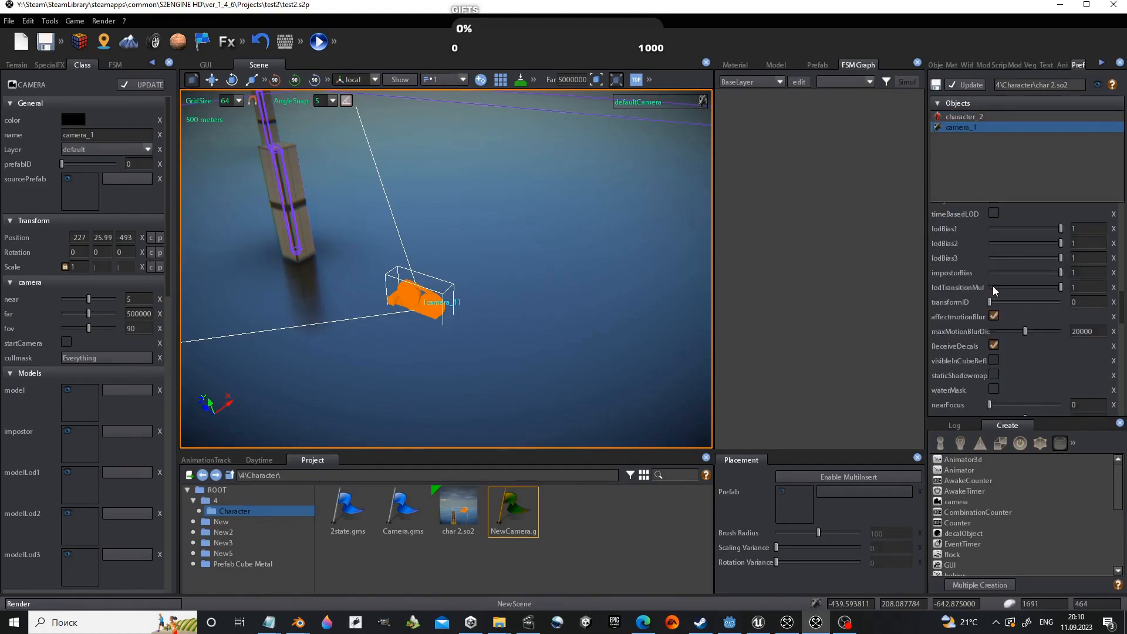
left_click(943, 211)
left_click(945, 226)
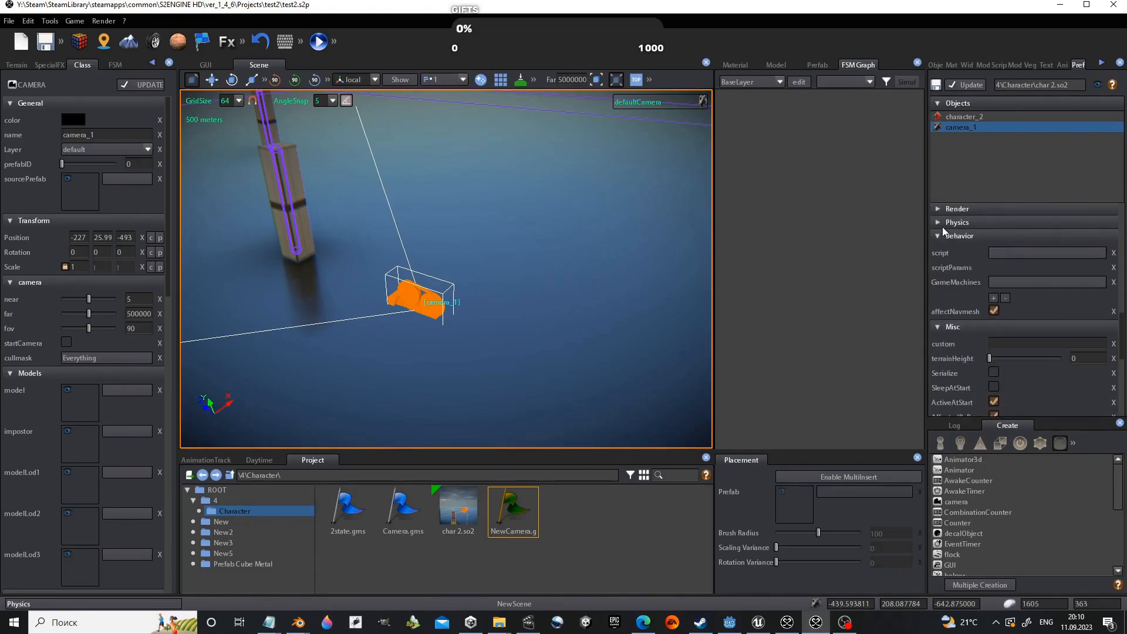
left_click_drag(513, 510, 517, 533)
scroll(111, 368, "down", 3)
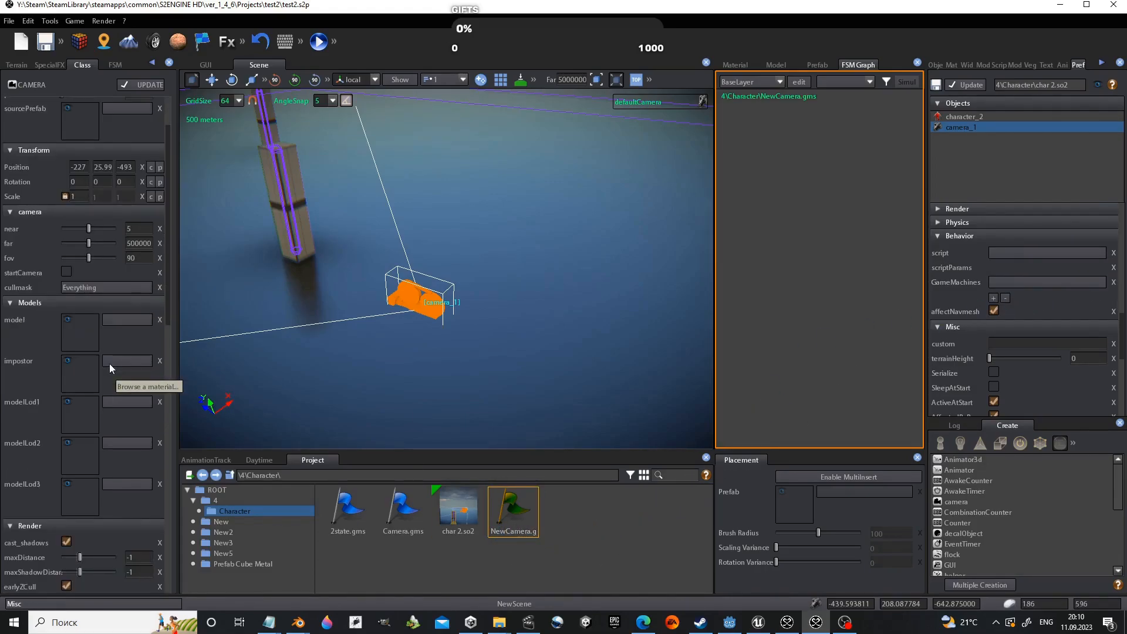
scroll(111, 368, "down", 20)
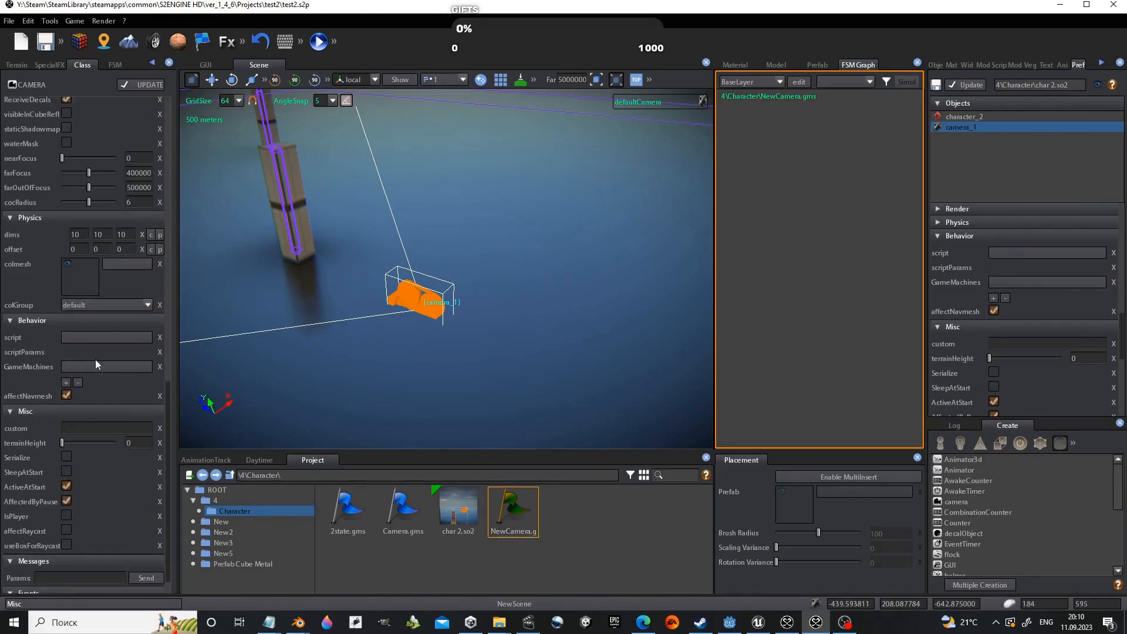
left_click_drag(513, 511, 96, 369)
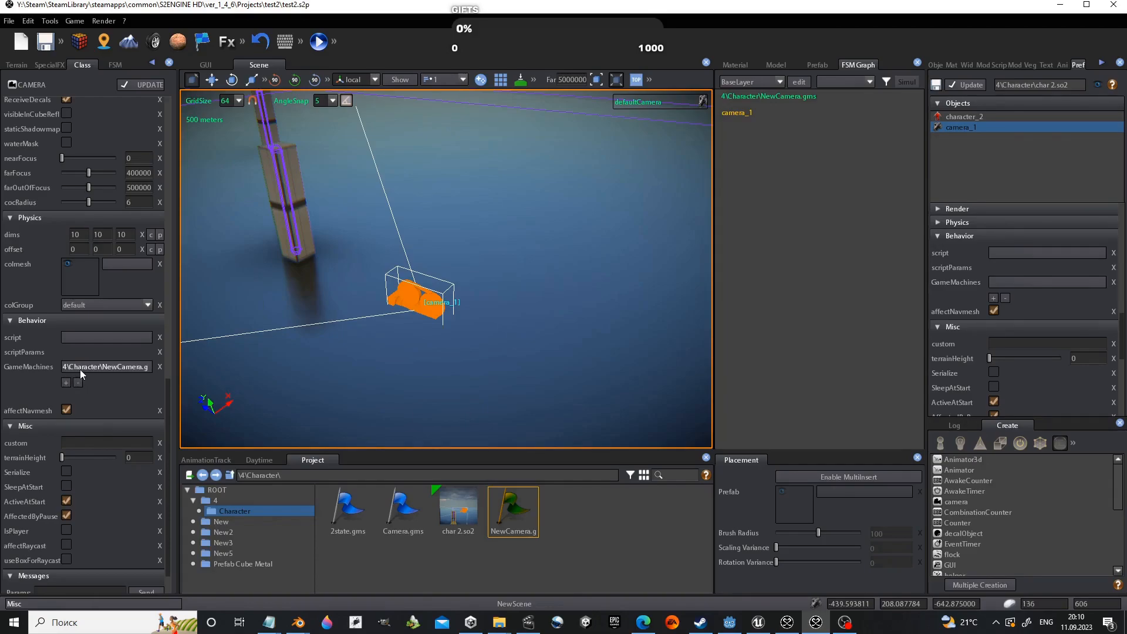
- Inspect NewCamera.gms and add a state to its empty FSM graph
right_click(505, 520)
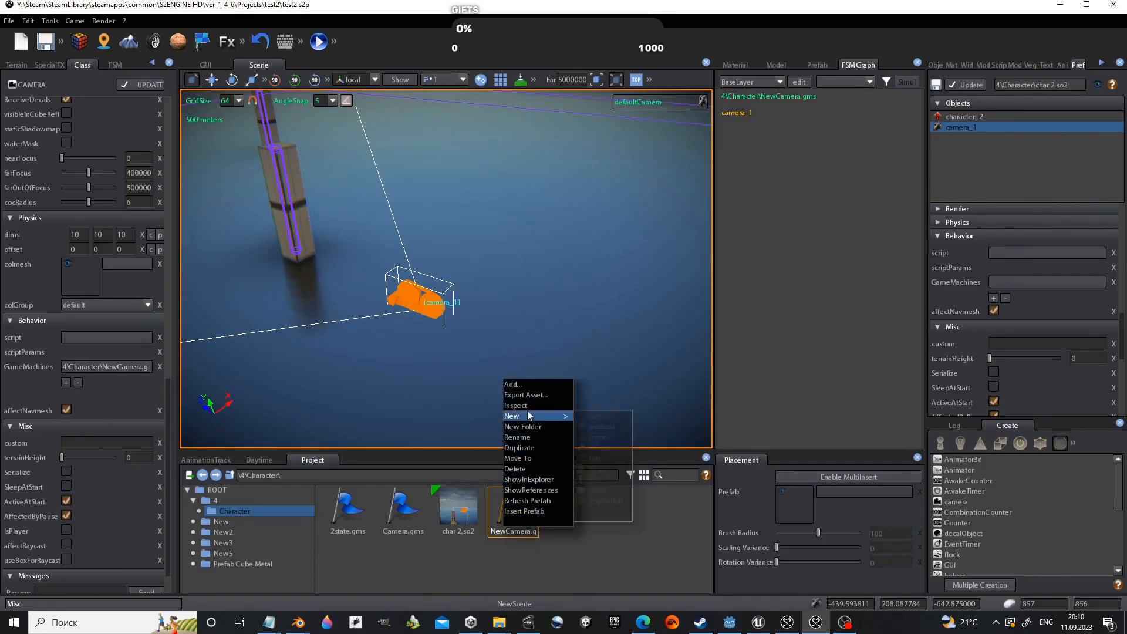
left_click(537, 405)
right_click(774, 169)
left_click(789, 176)
right_click(838, 184)
left_click(886, 191)
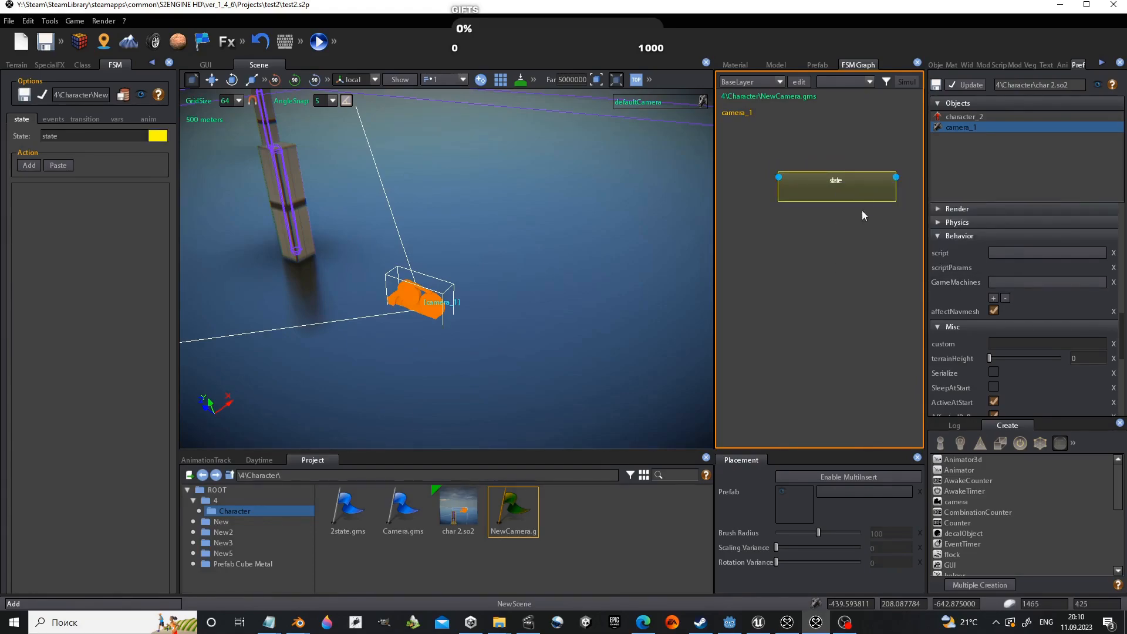
- Add an event to the new state and set its type to START
right_click(863, 181)
left_click(891, 198)
left_click(890, 169)
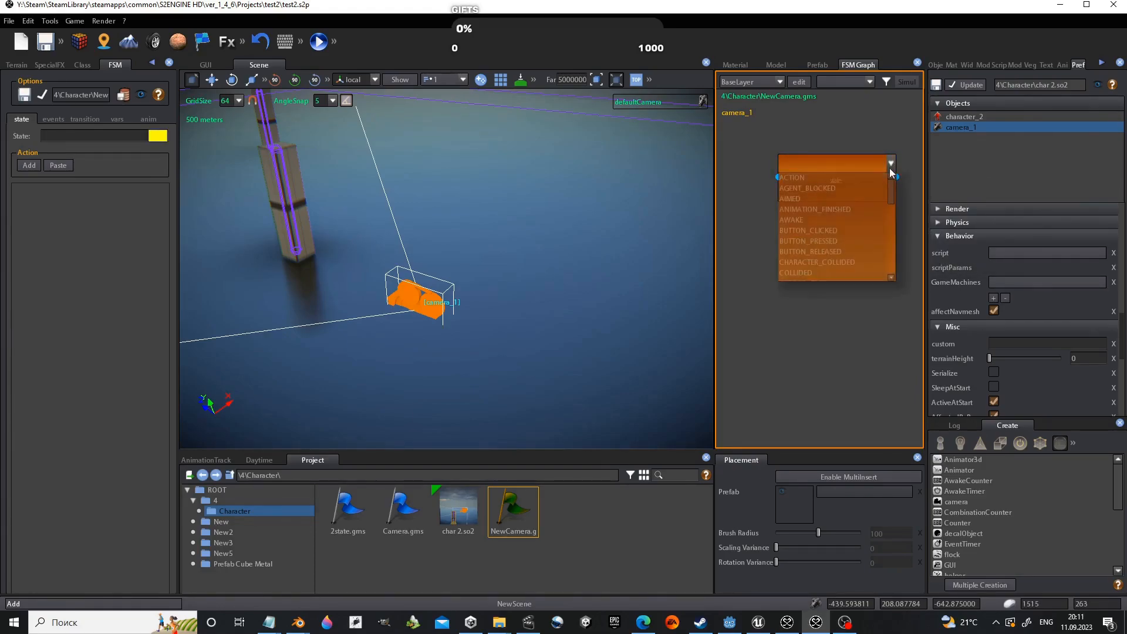
left_click(844, 178)
left_click(891, 167)
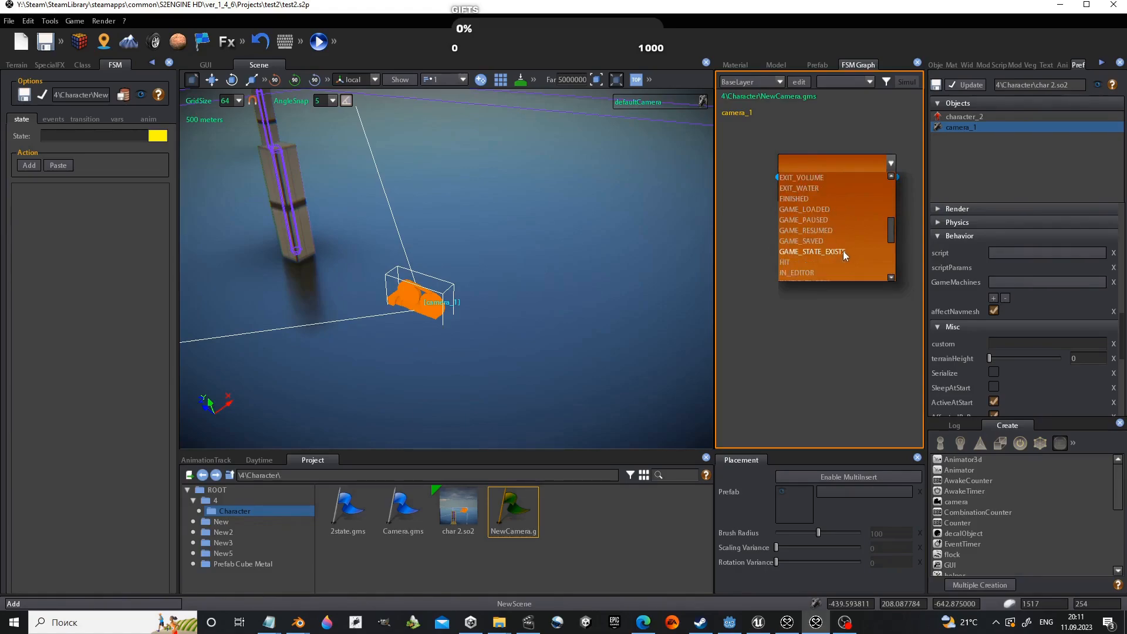
left_click(809, 241)
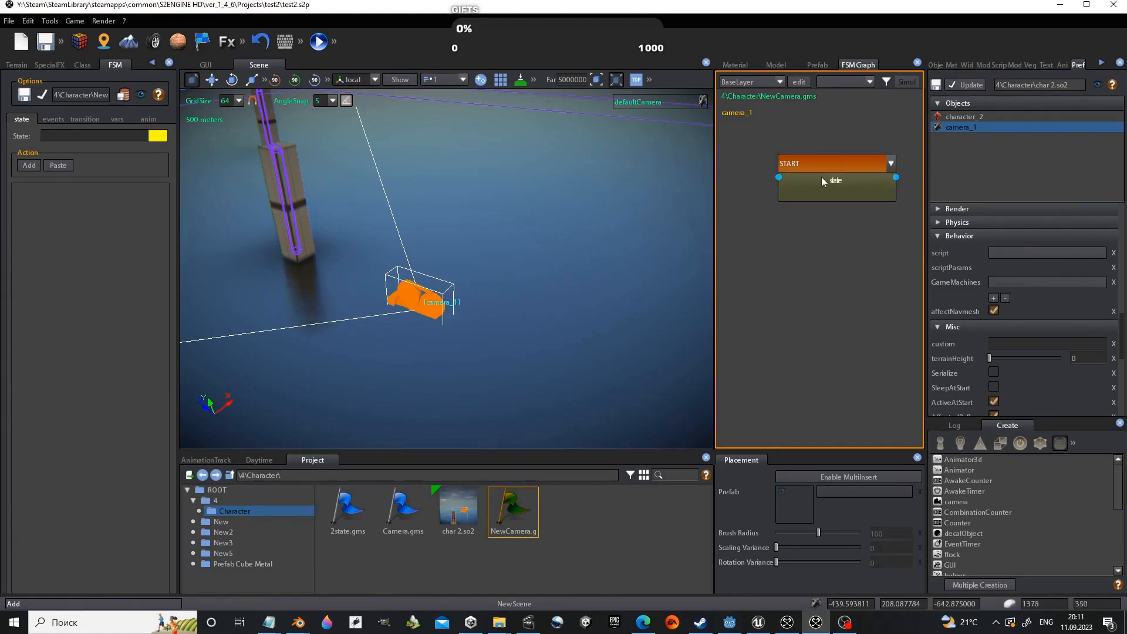
- Add the Orbit action to the camera's state
left_click(782, 200)
left_click(28, 166)
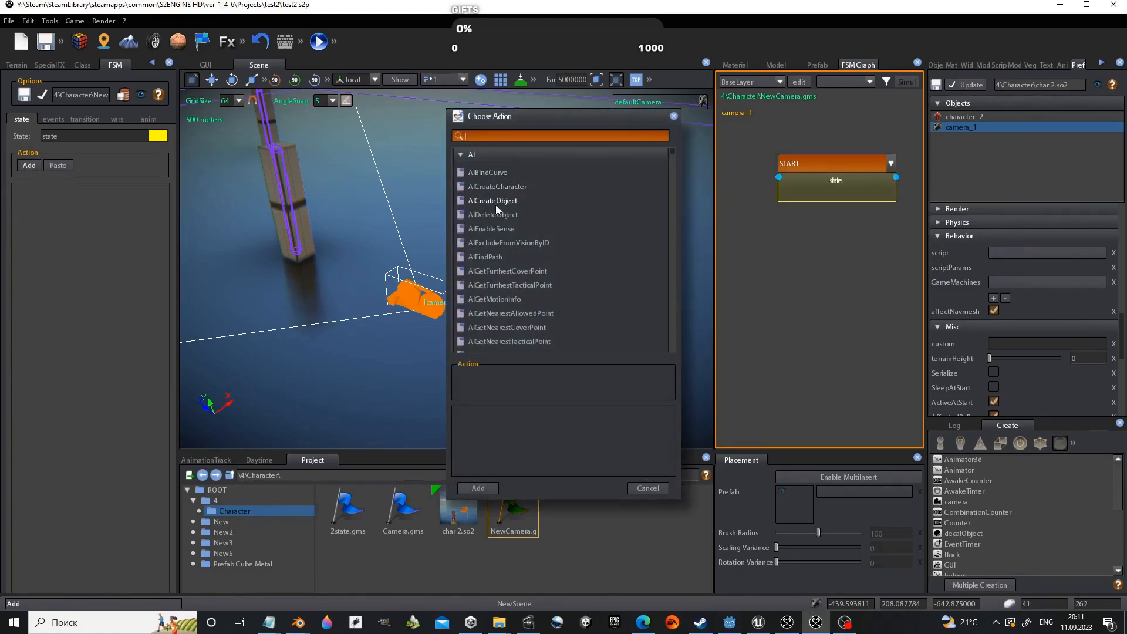
type("orbit")
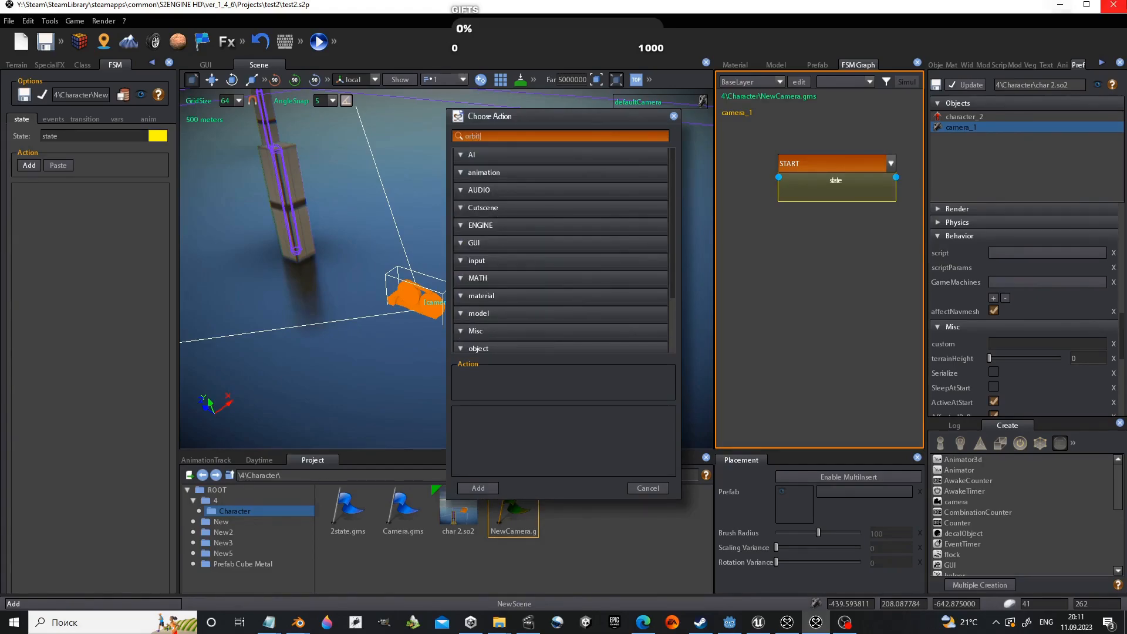
scroll(549, 261, "down", 2)
left_click(476, 291)
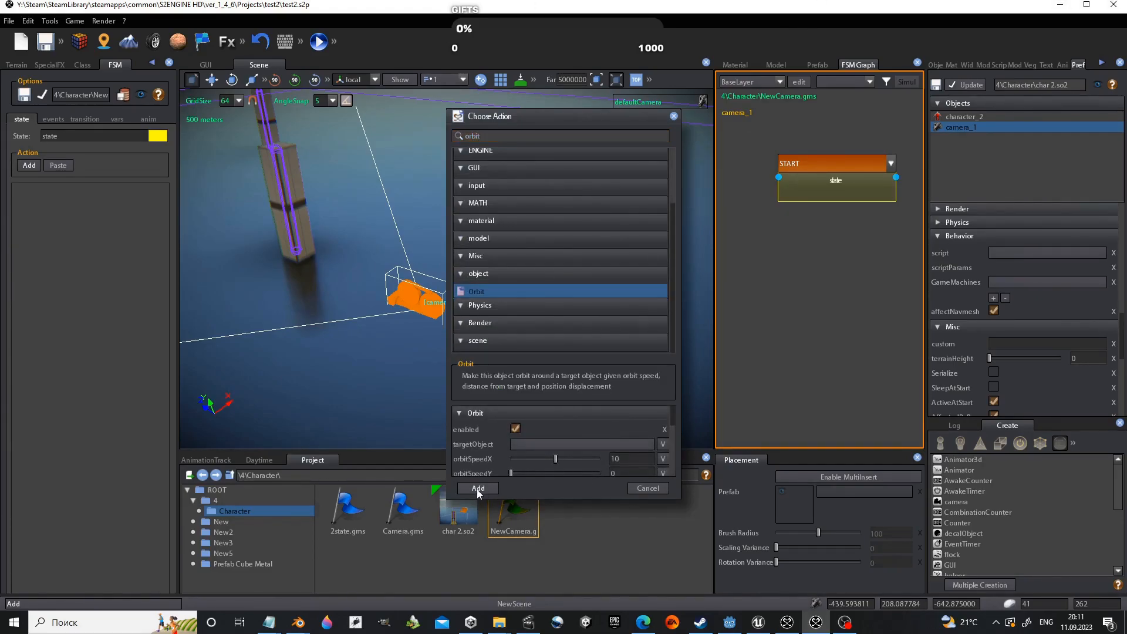
left_click(479, 488)
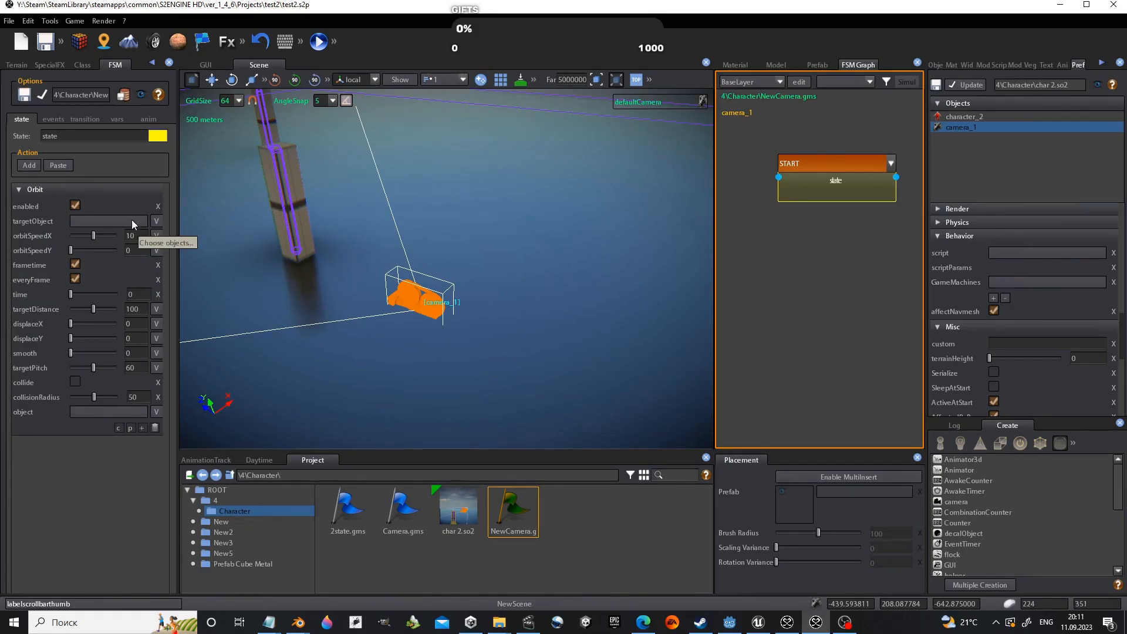
- Set the Orbit action's targetObject to character_2 in the camera's state
left_click(300, 183)
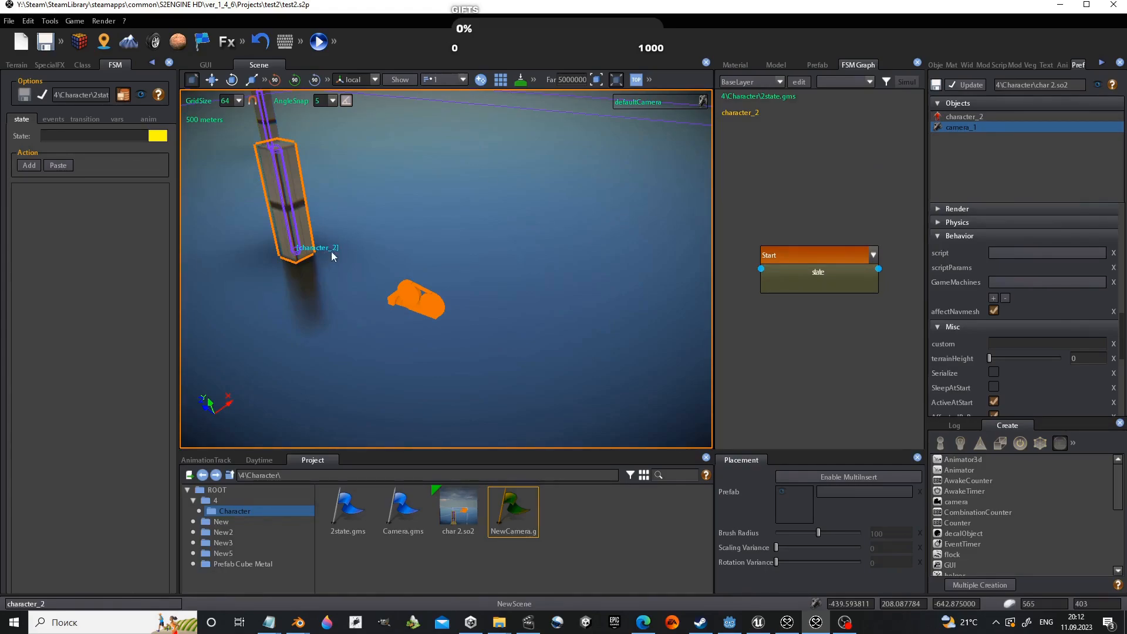
left_click(427, 303)
left_click(814, 282)
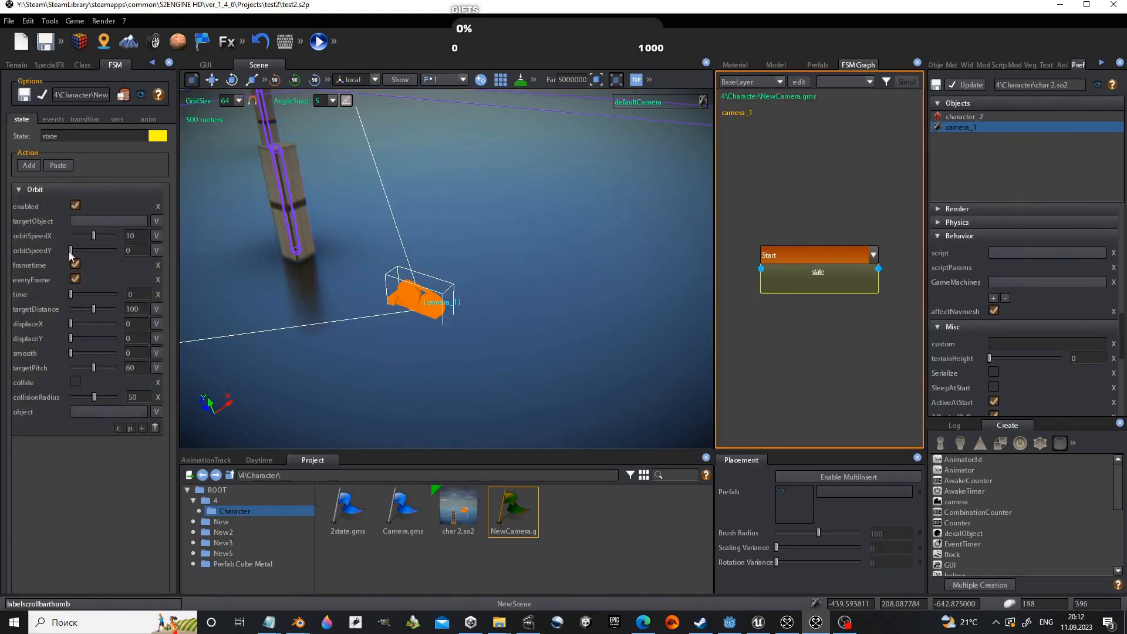
left_click(101, 222)
left_click(607, 267)
left_click(564, 291)
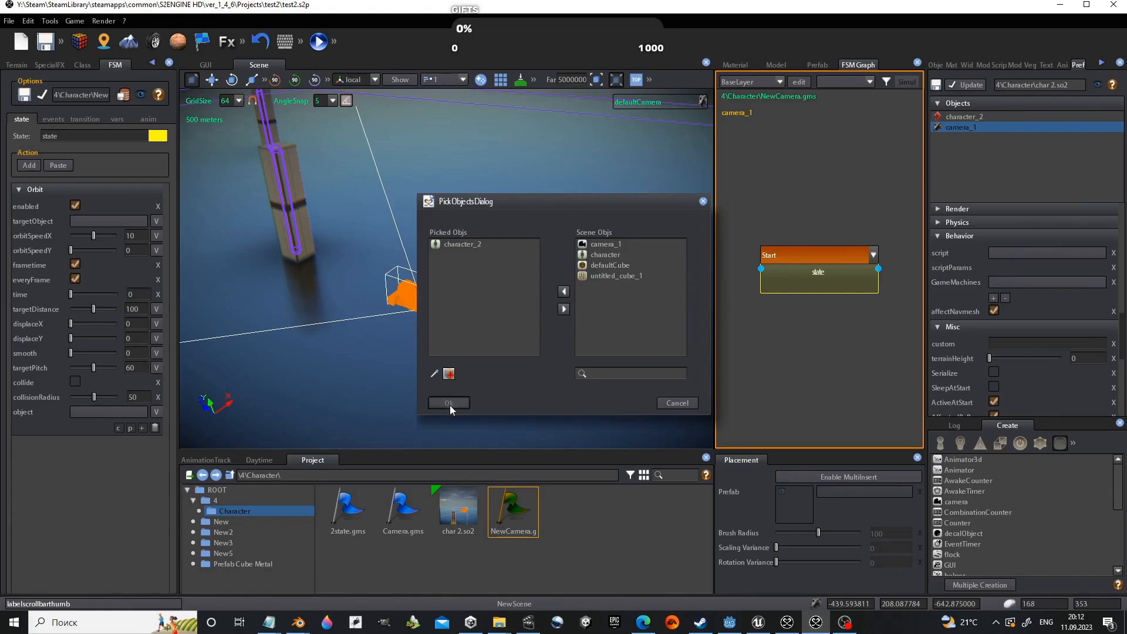
left_click(449, 403)
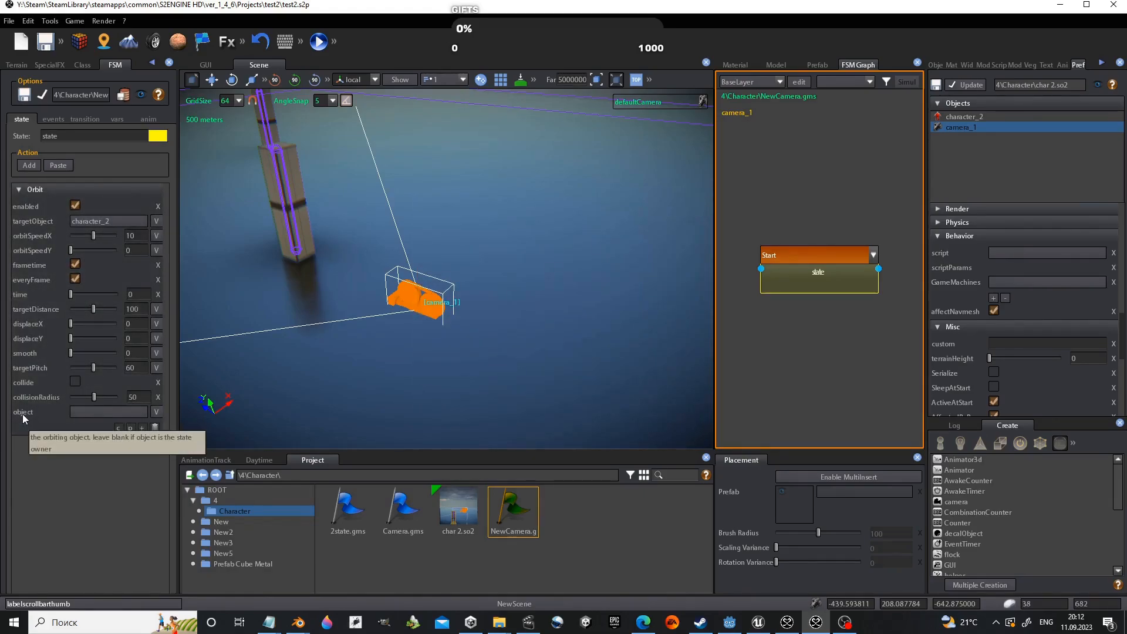
- Run the scene to check the camera's orbit behaviour and stop the run
key("F10")
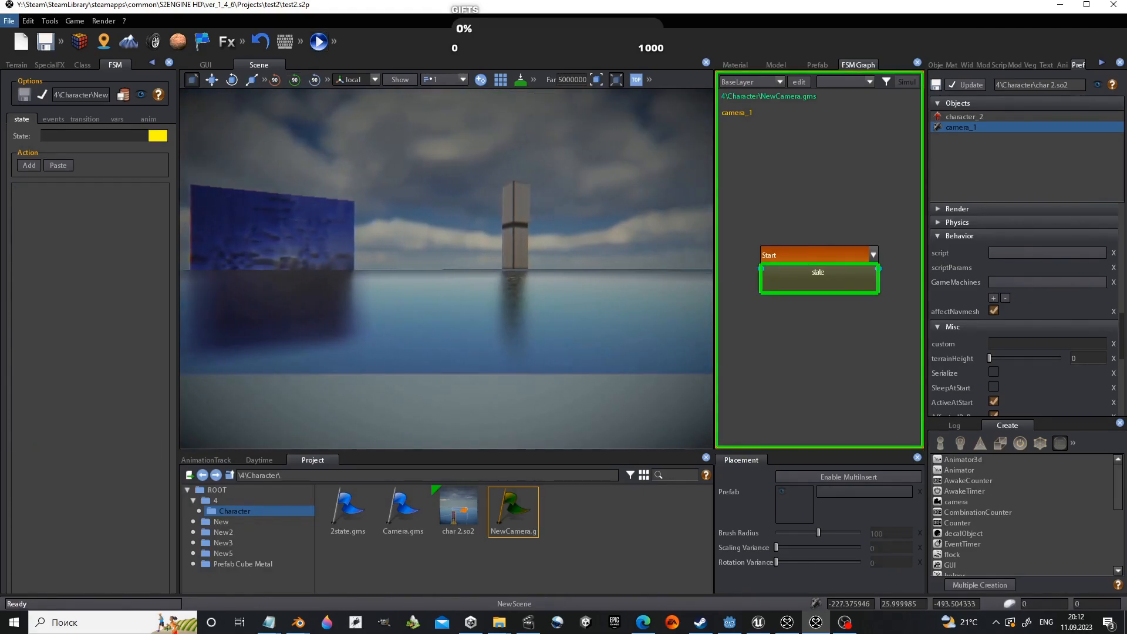
key("Escape")
- Set the Orbit action's targetDistance to -100 in the camera's state and run the scene to check the view
left_click(764, 290)
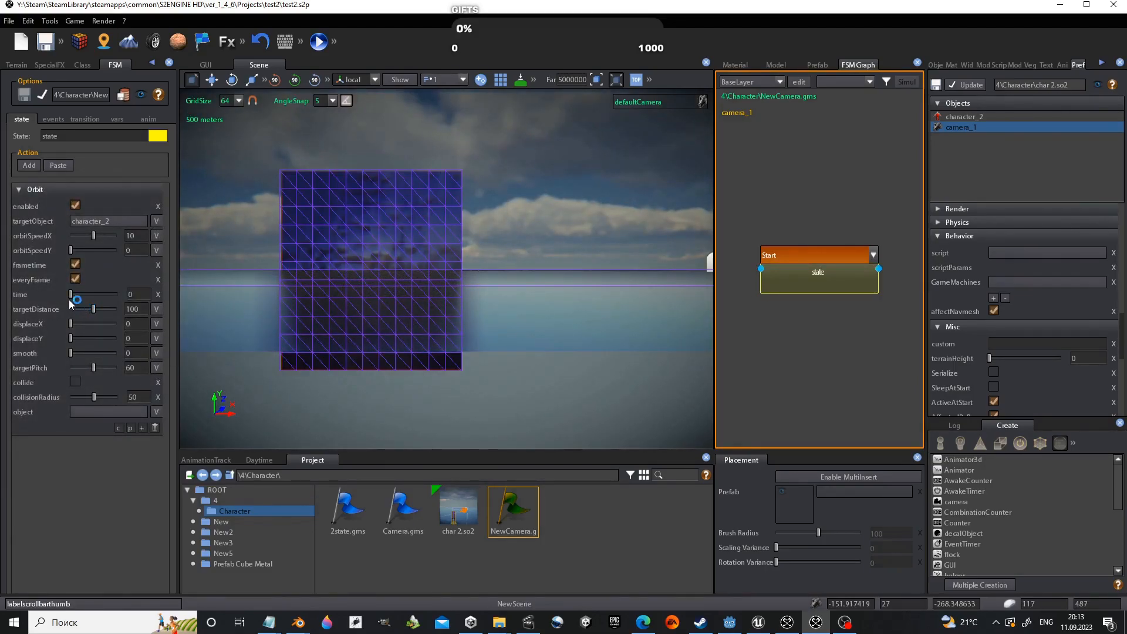
left_click(127, 310)
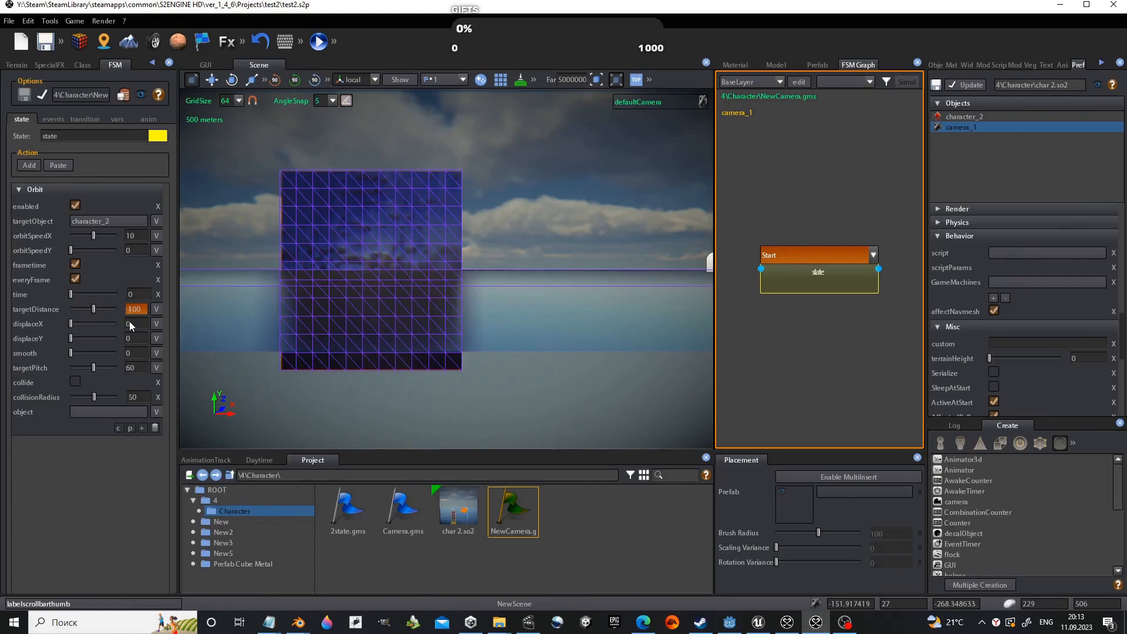
left_click(318, 41)
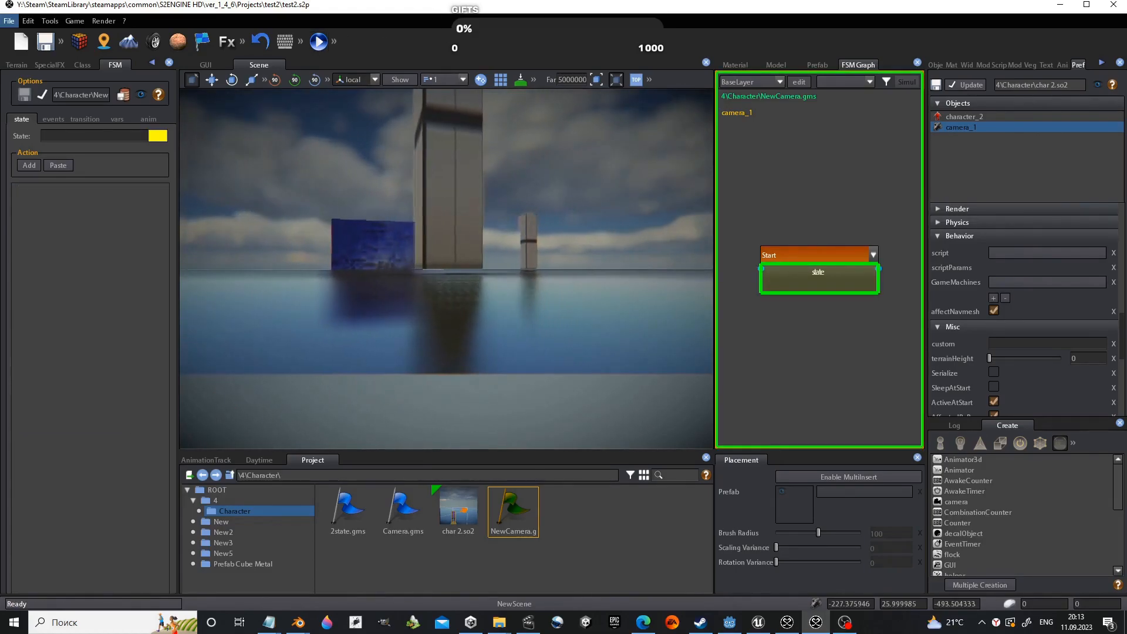
key("Escape")
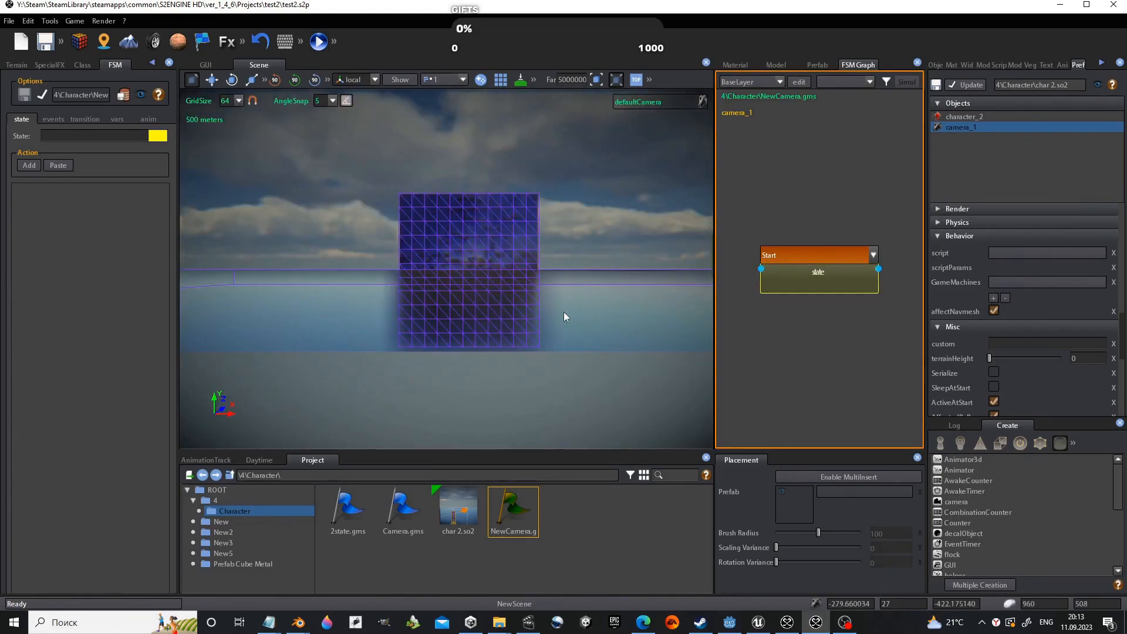
- Set the Orbit action's displaceY to 50 and run the scene to check the camera's height
left_click(796, 282)
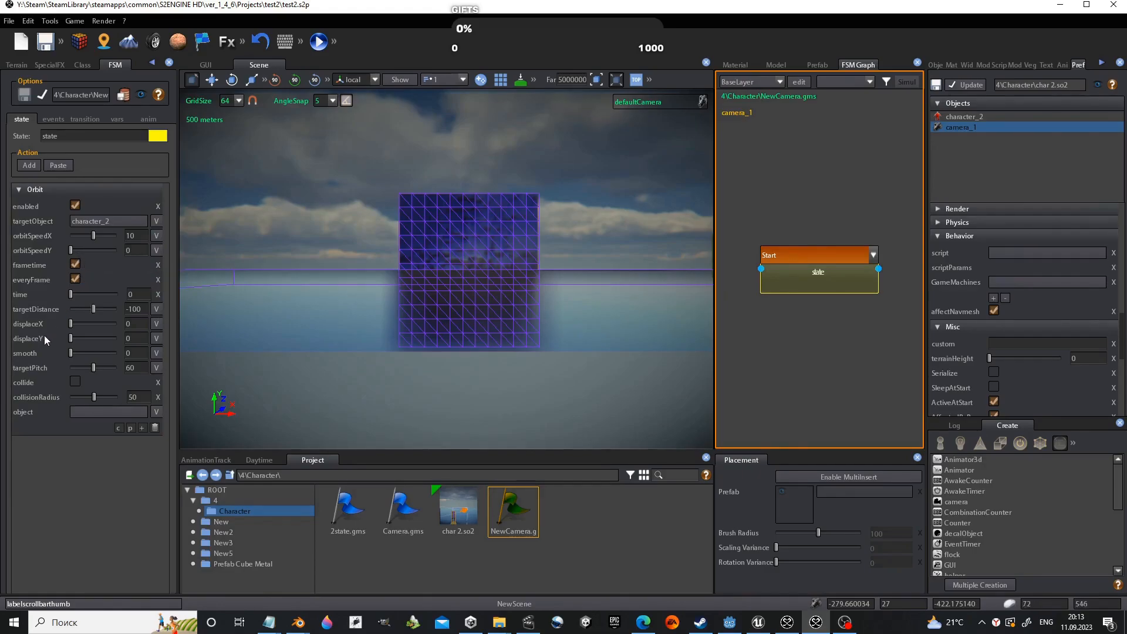
left_click(134, 339)
key("Return")
left_click(319, 41)
key("Escape")
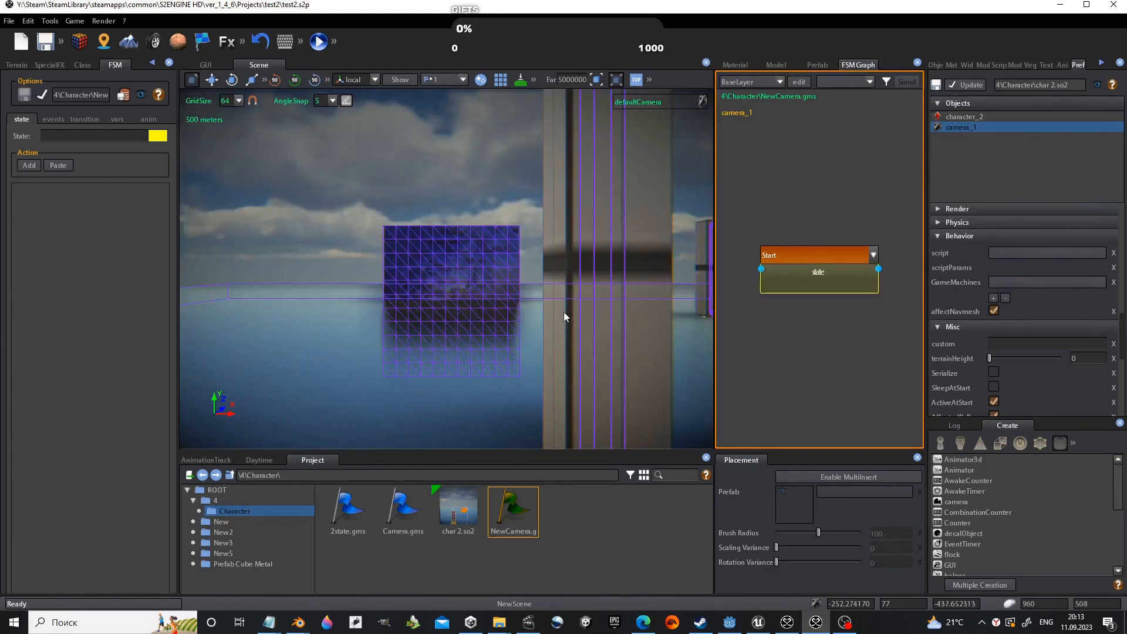
- Set the Orbit action's displaceY to 100 and test the camera in a short run of the scene
left_click(829, 289)
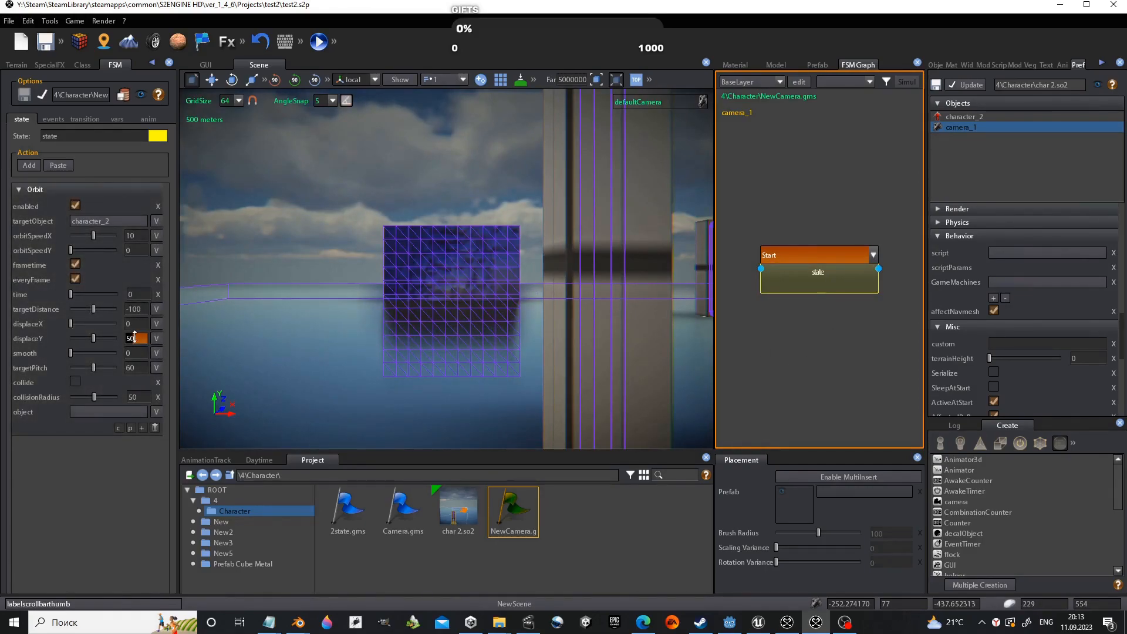
left_click(319, 41)
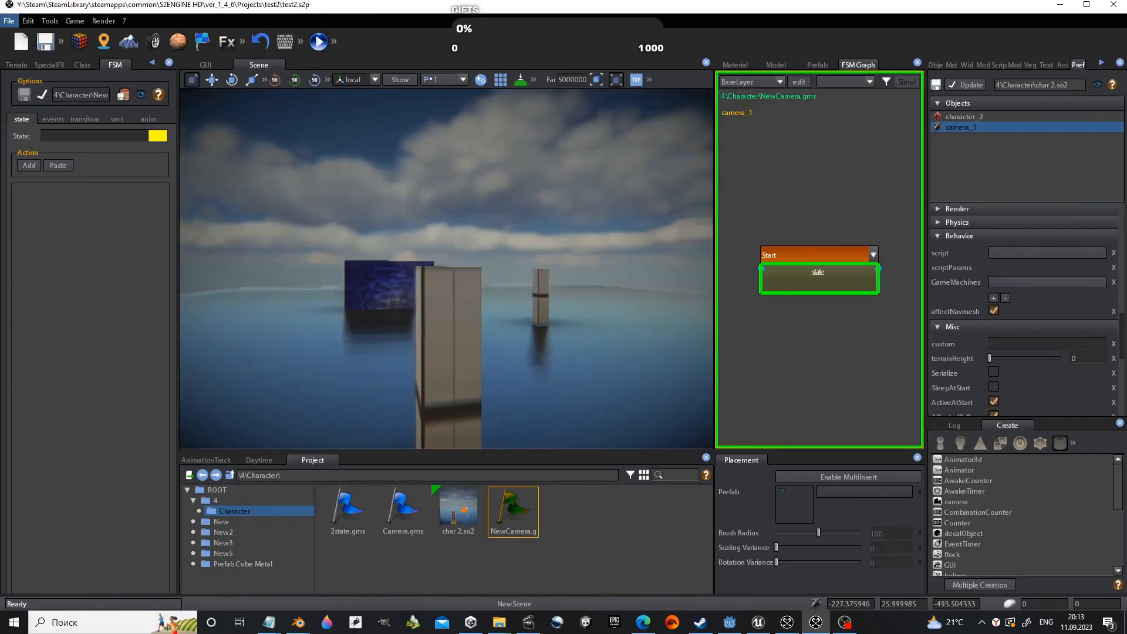
key("Escape")
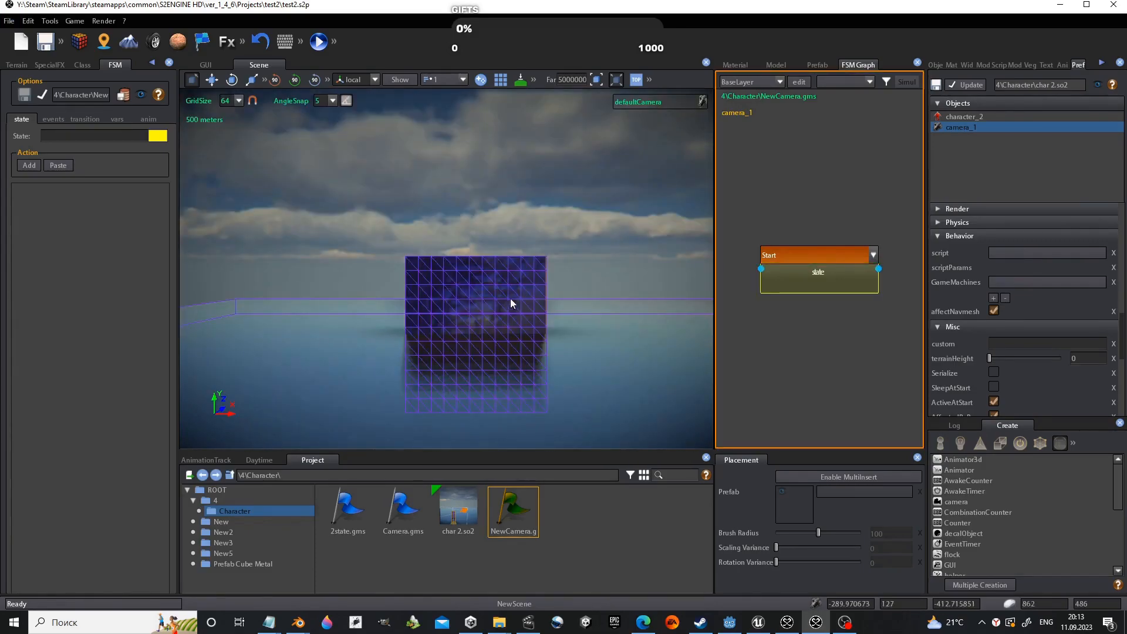
- Set the Orbit action's orbitSpeedX to 0 and run the scene to check the camera without automatic orbiting
left_click(319, 42)
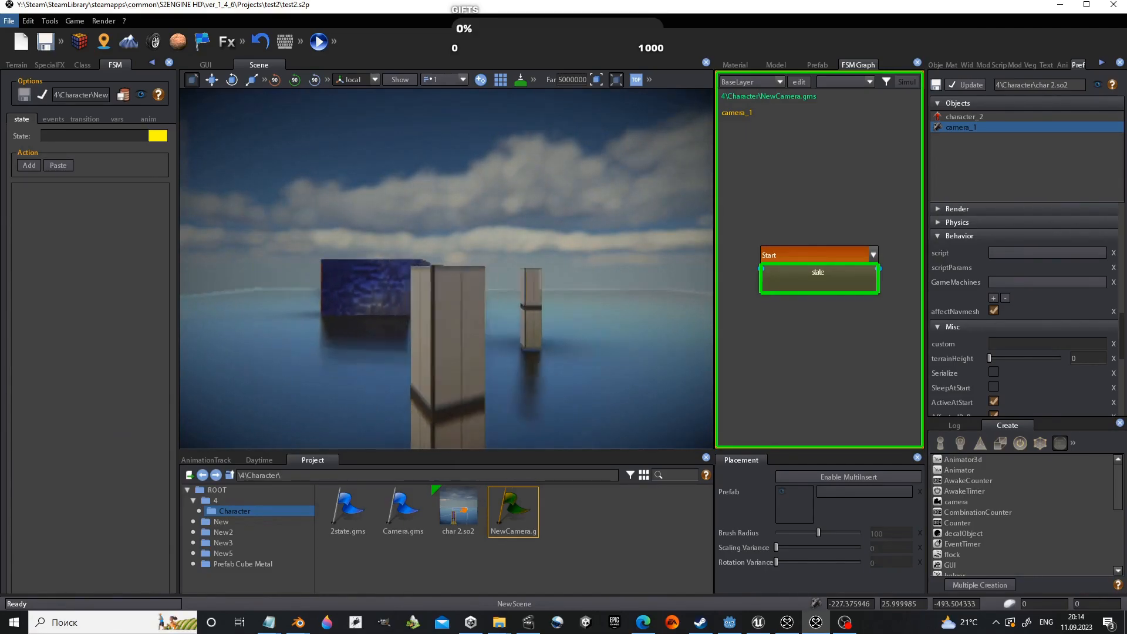
key("Escape")
middle_click_drag(529, 306, 394, 385)
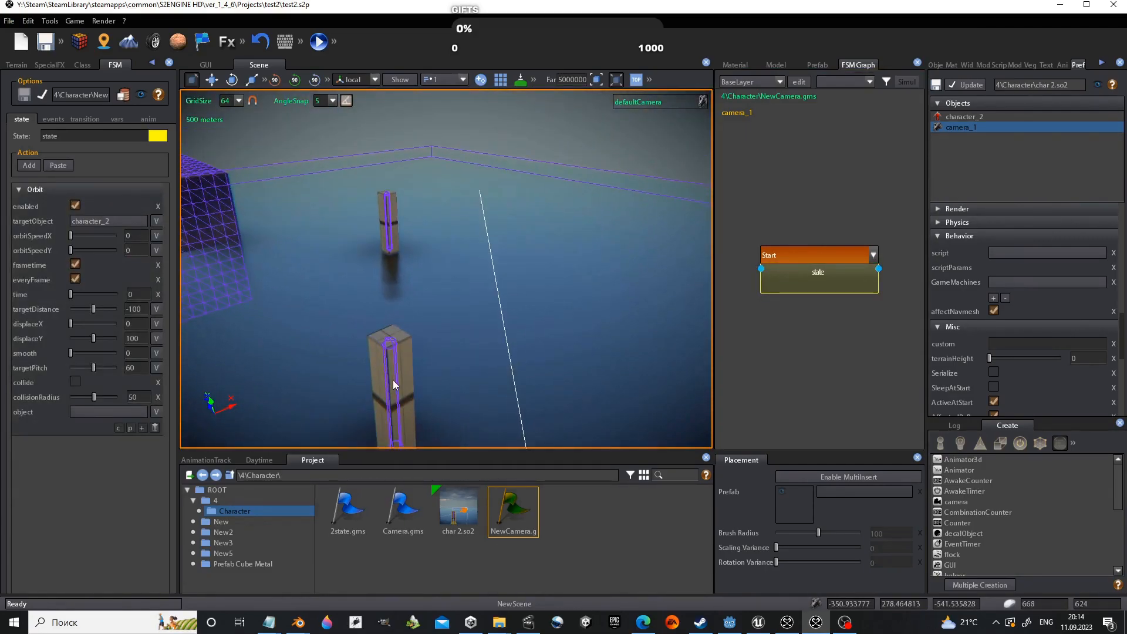
- Select character_2, show its game machine variables and run the scene to check their values
left_click(394, 385)
left_click(115, 119)
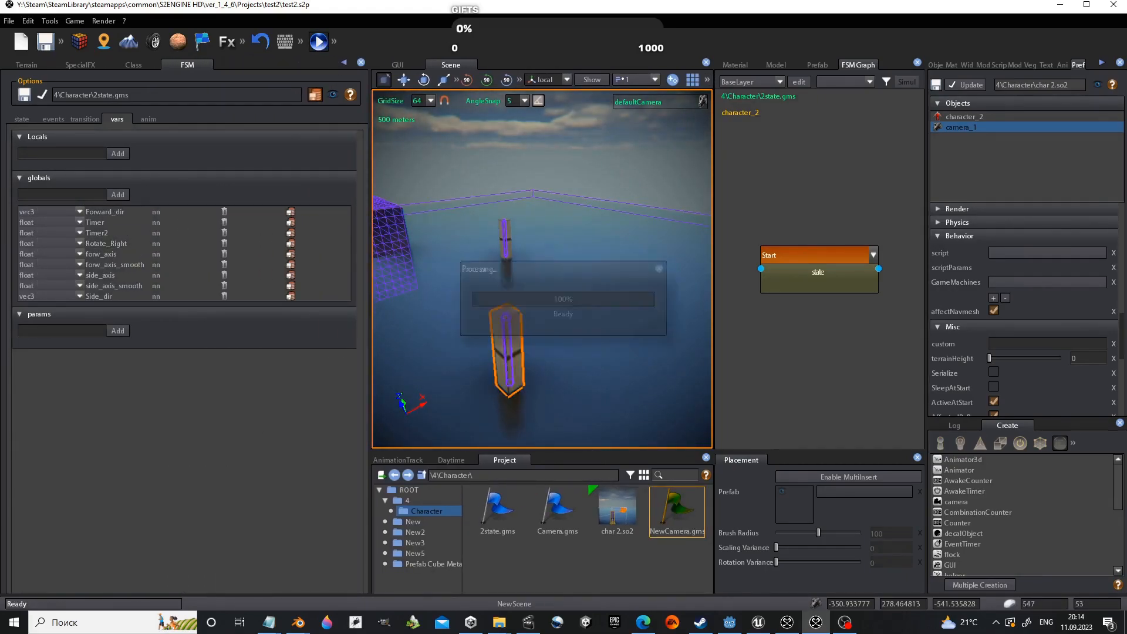
left_click(318, 42)
key("Escape")
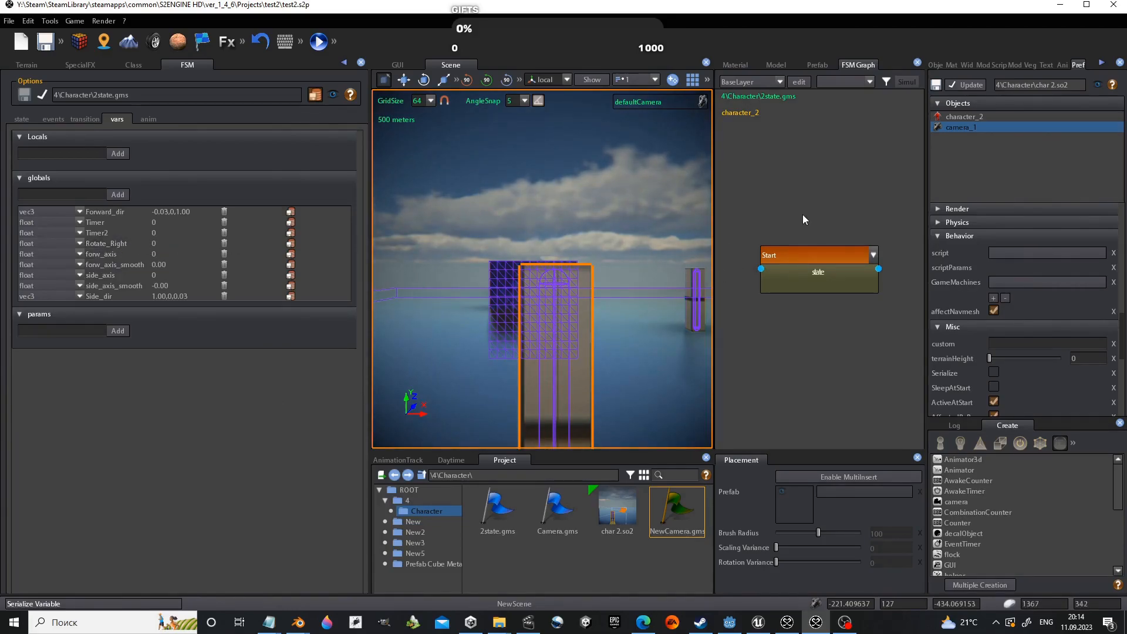
- Examine the actions of state_1 in character_2's movement layer and the global variables they use
left_click(780, 82)
left_click(757, 105)
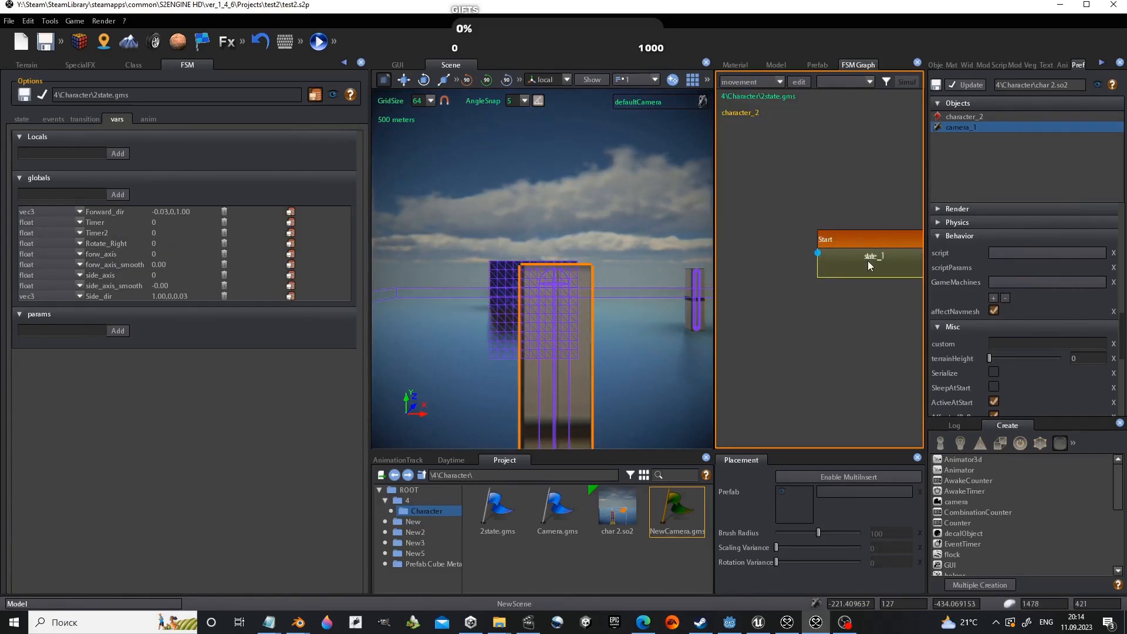
left_click(23, 119)
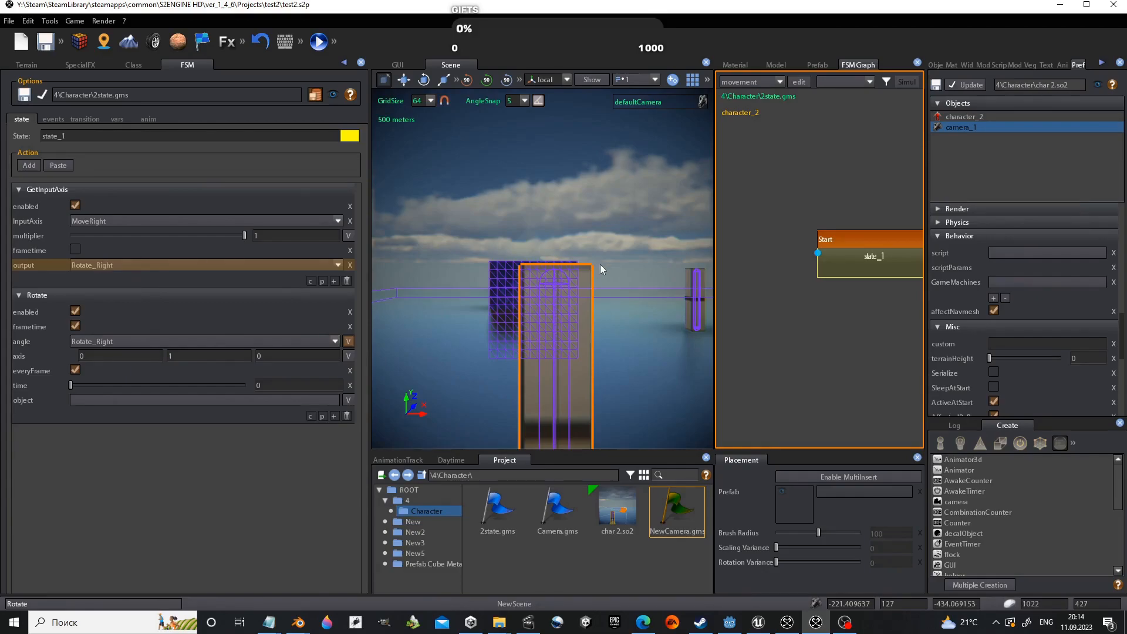
left_click(117, 119)
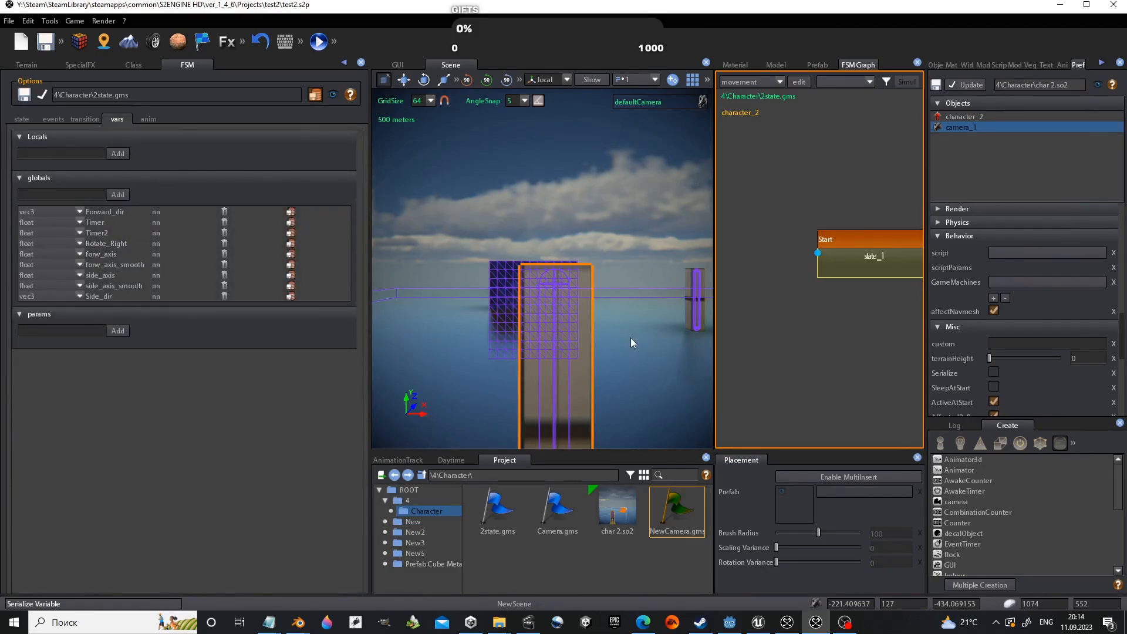
- Select camera_1 and bind its Orbit action's orbitSpeedX to the Rotate_Right variable
right_click_drag(583, 321, 590, 356)
key("s")
left_click(591, 355)
left_click(820, 278)
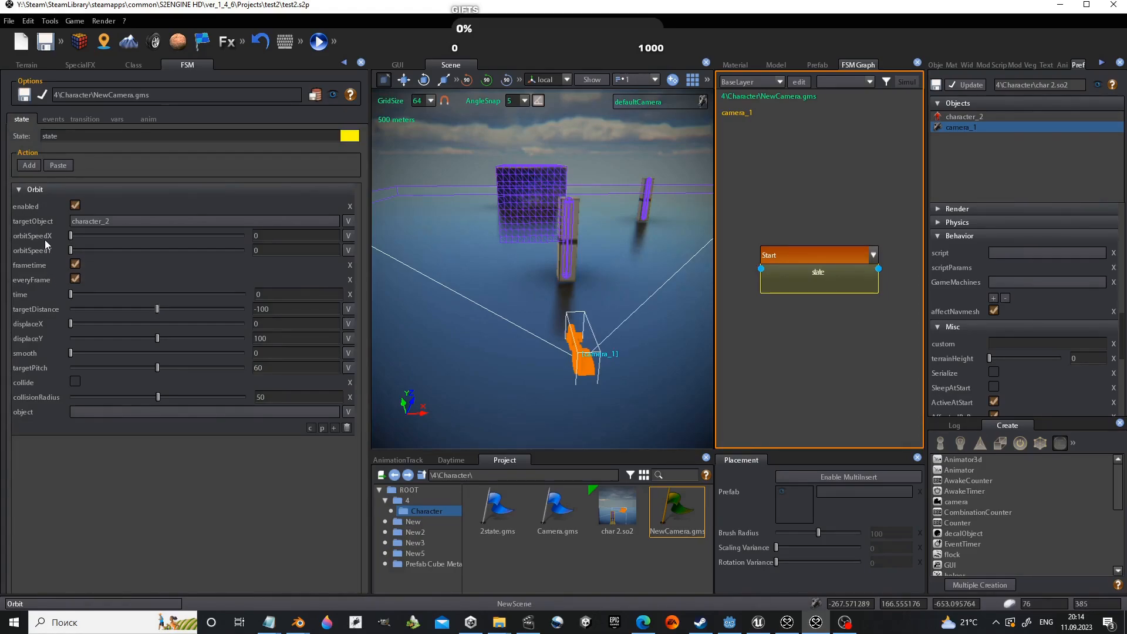
left_click(348, 236)
left_click(312, 239)
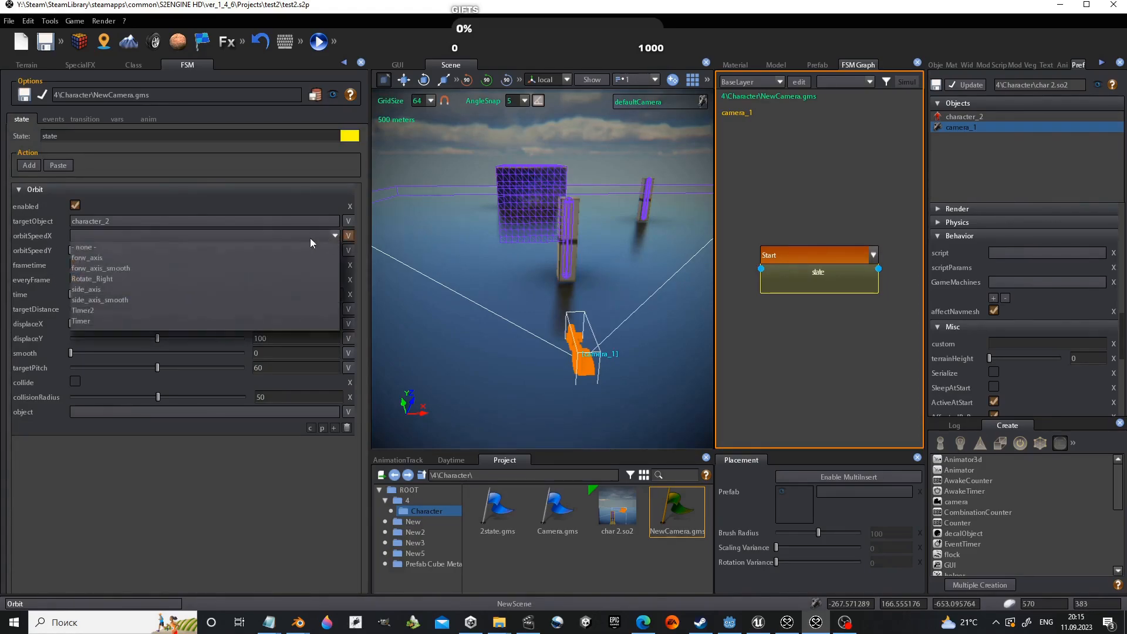
left_click(107, 278)
- Run the scene and move the character forward to test how the camera follows its rotation
left_click(323, 43)
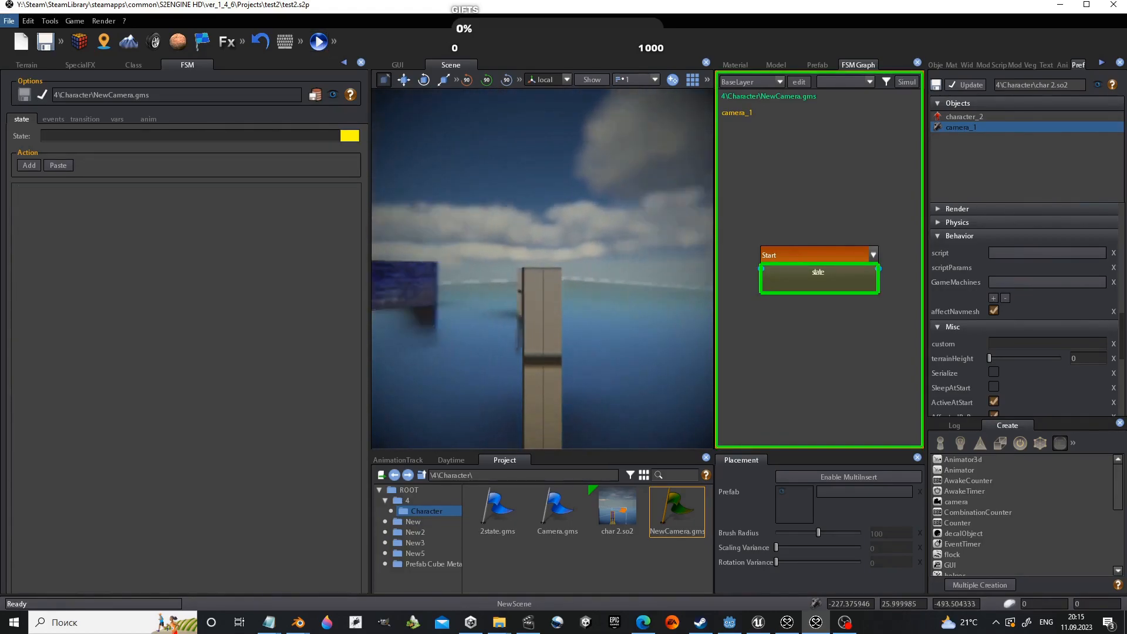
key("w")
key("w")
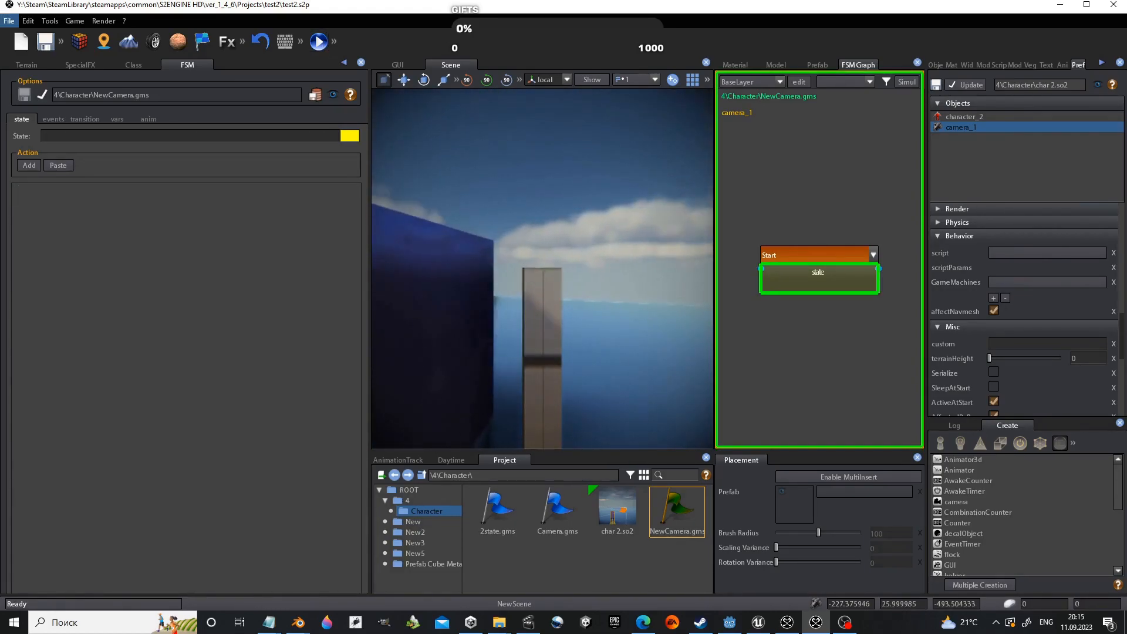
key("Escape")
- Enable collide on the camera's Orbit action and move the character forward in a run to test it
left_click(776, 282)
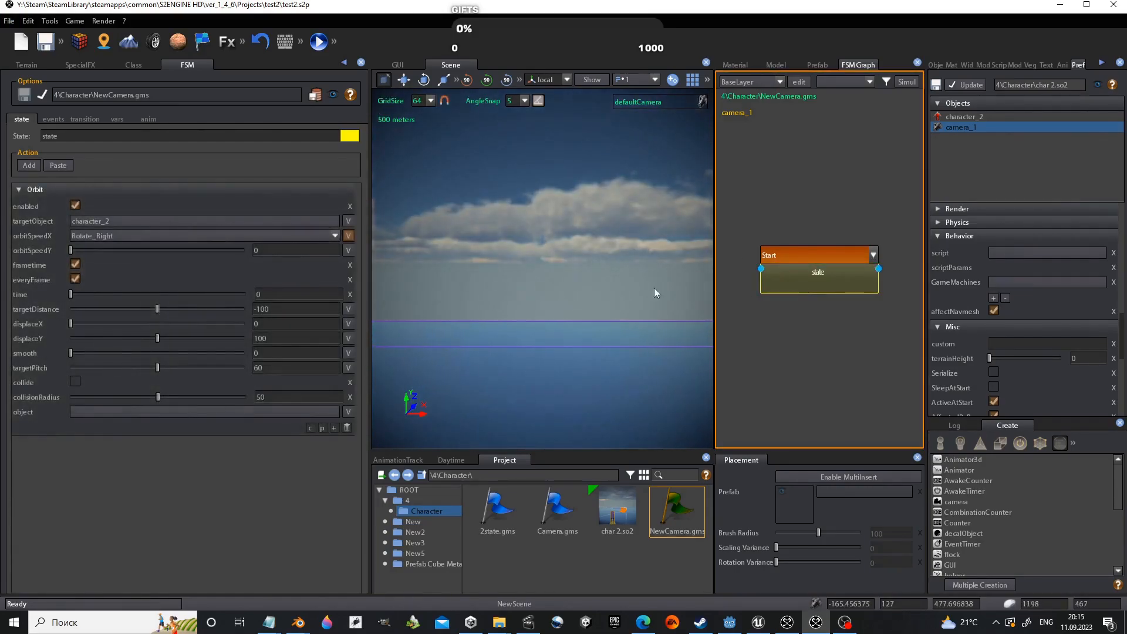
left_click(319, 41)
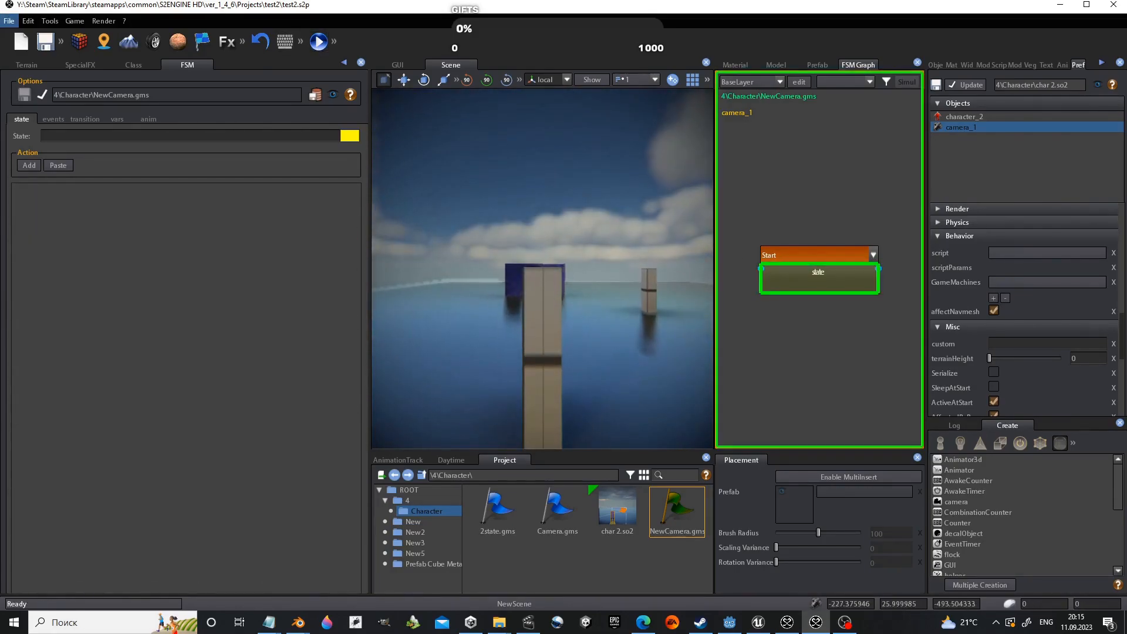
key("w")
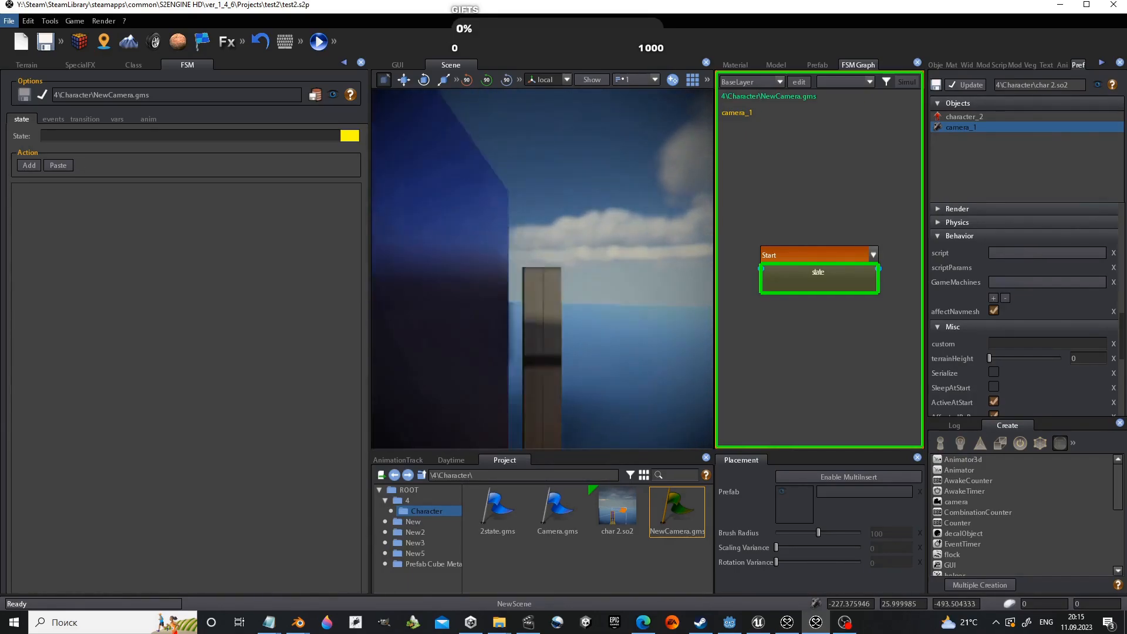
key("Escape")
- Set the Orbit action's smooth value to 0.74 and run the scene to check the camera's movement
left_click(820, 291)
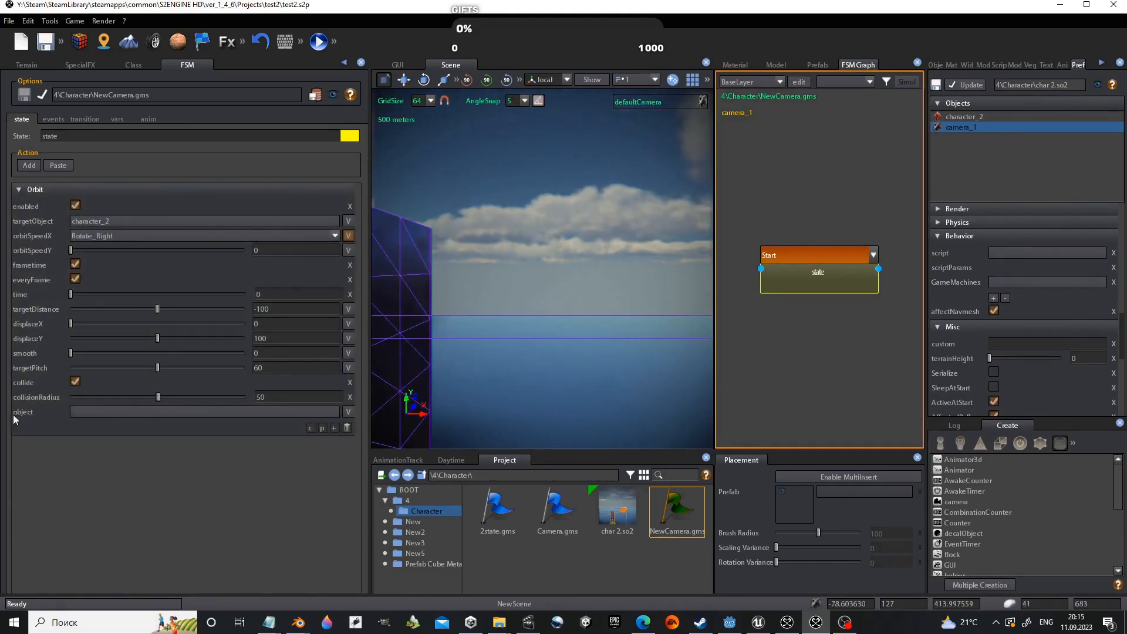
left_click_drag(72, 354, 200, 357)
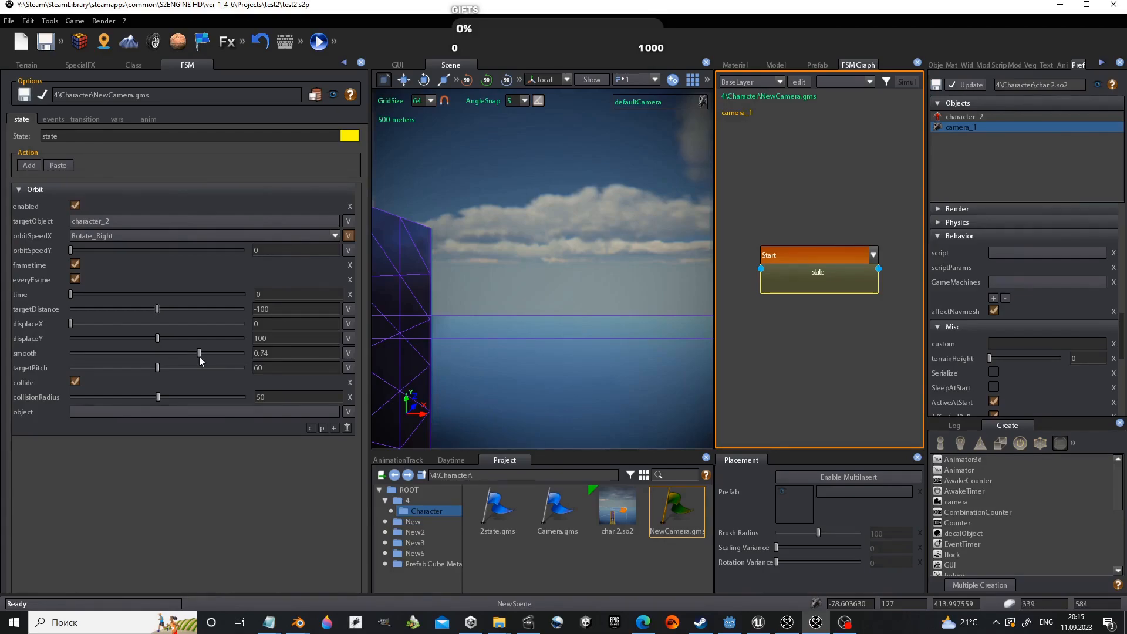
left_click(319, 42)
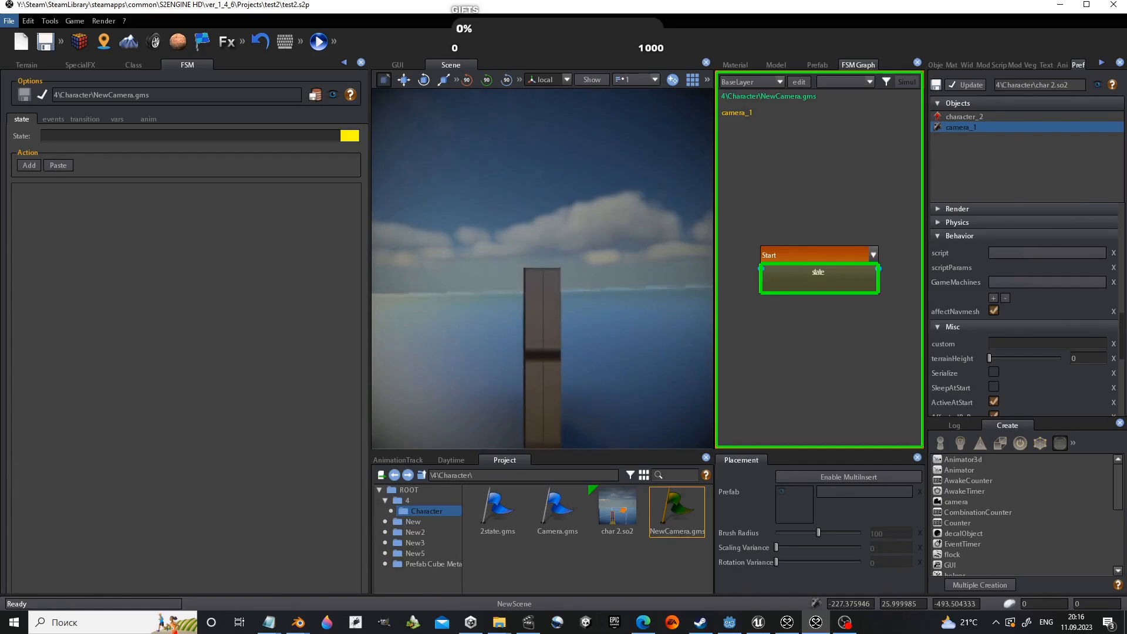
key("Escape")
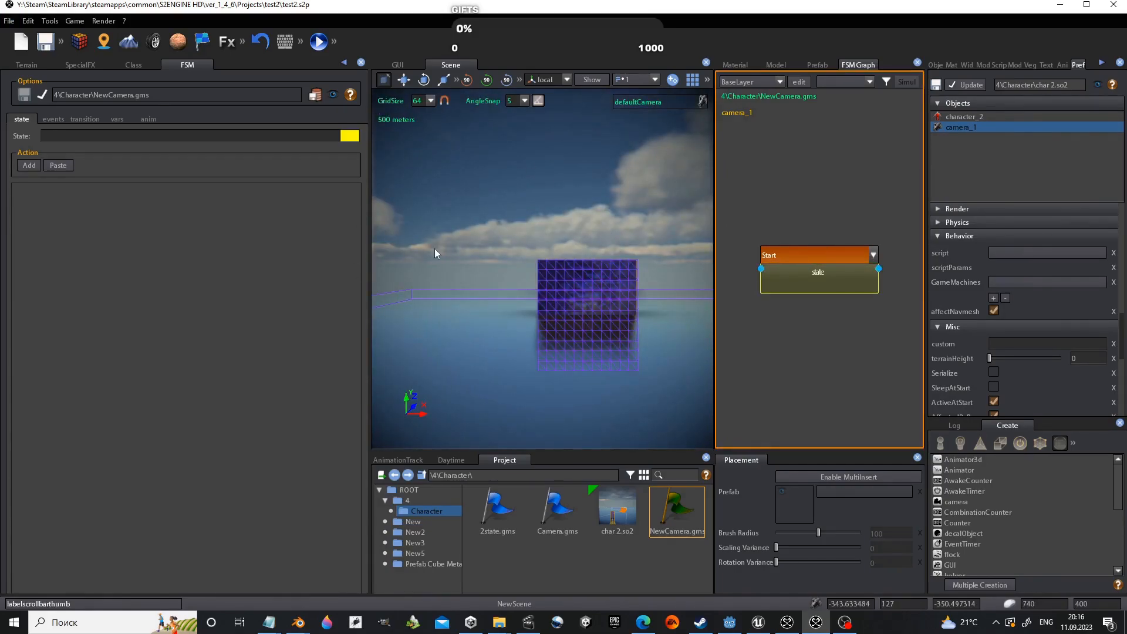